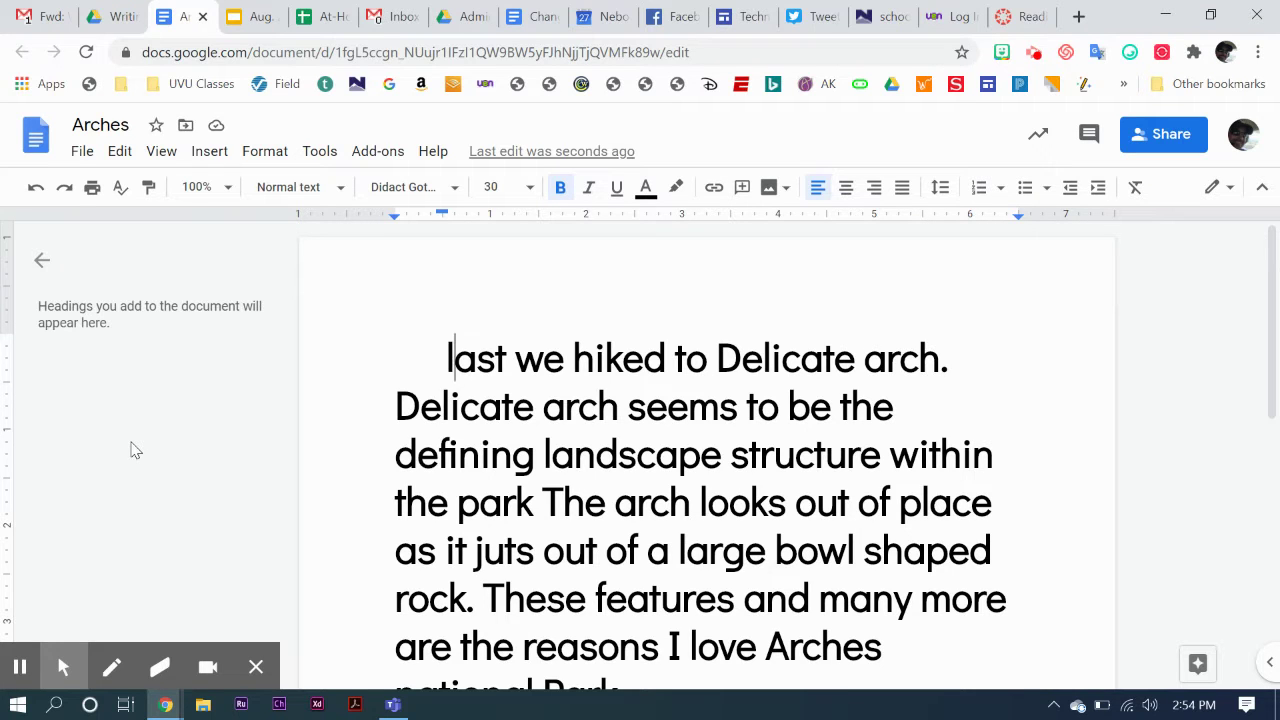
Switch Chrome to full screen so only the Arches document is visible
key(F11)
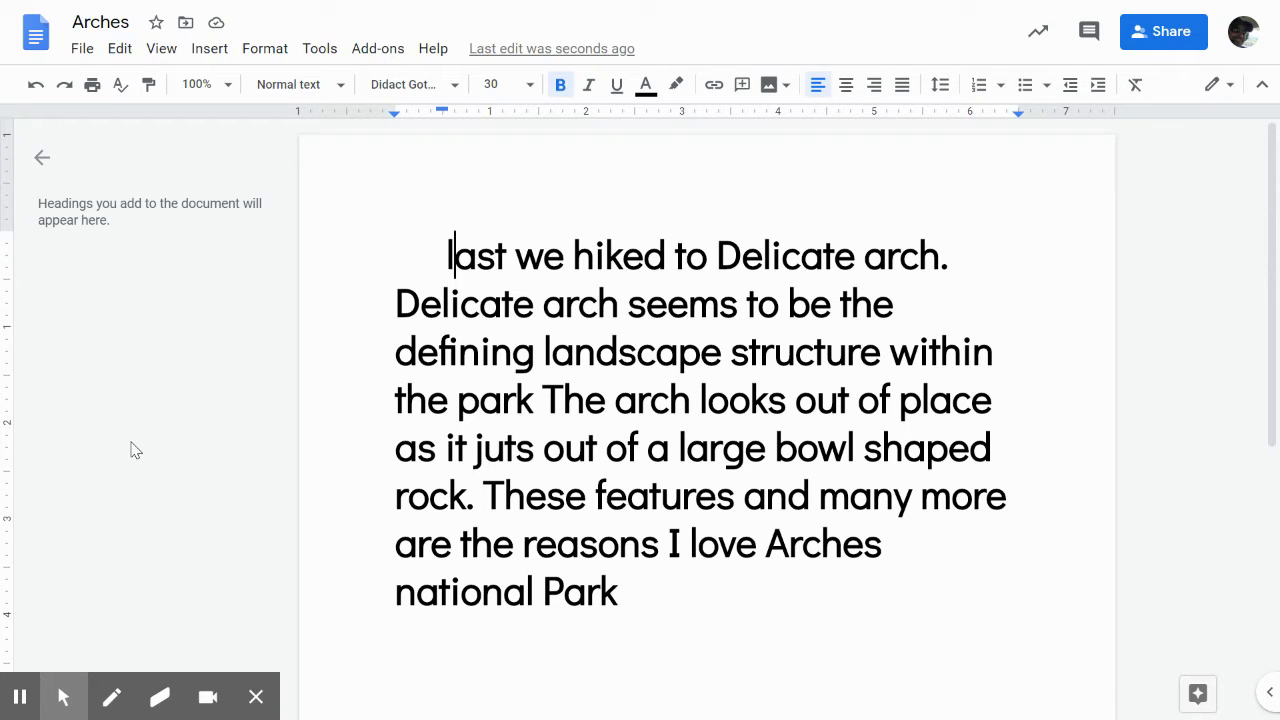
Change the opening 'last' to 'Last' and give its capital L a green highlight
key(Delete)
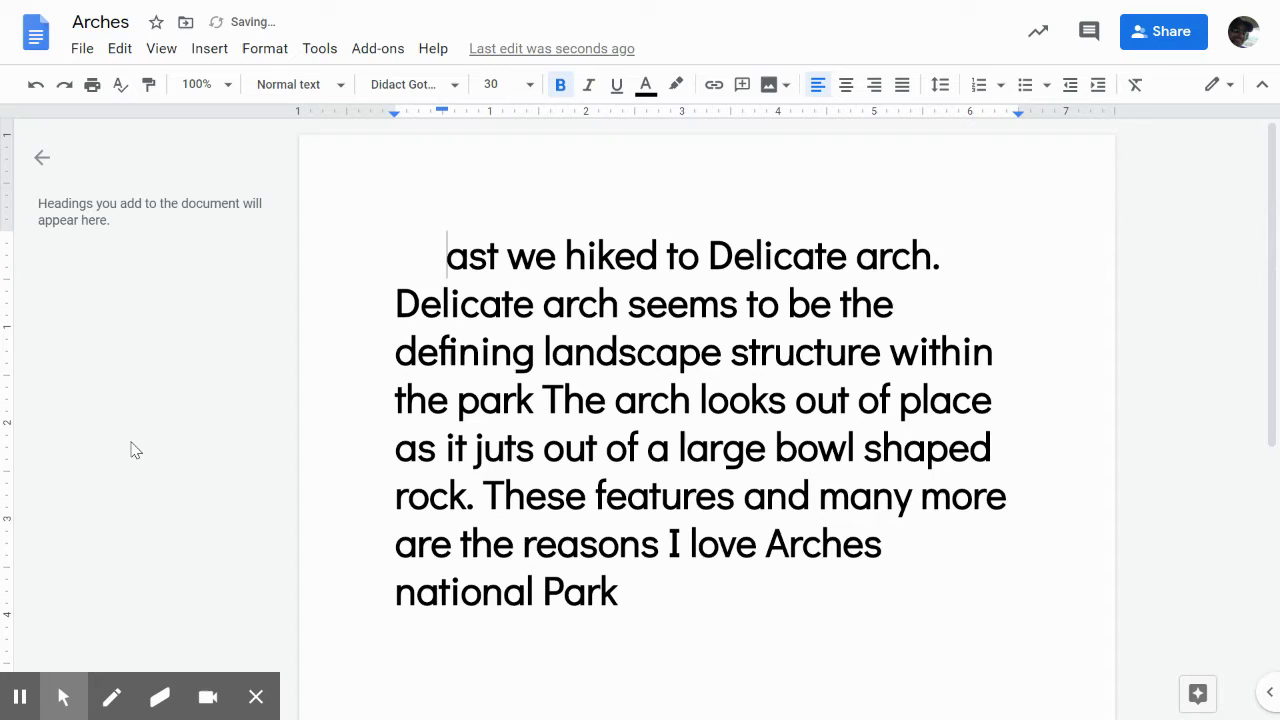
text(L)
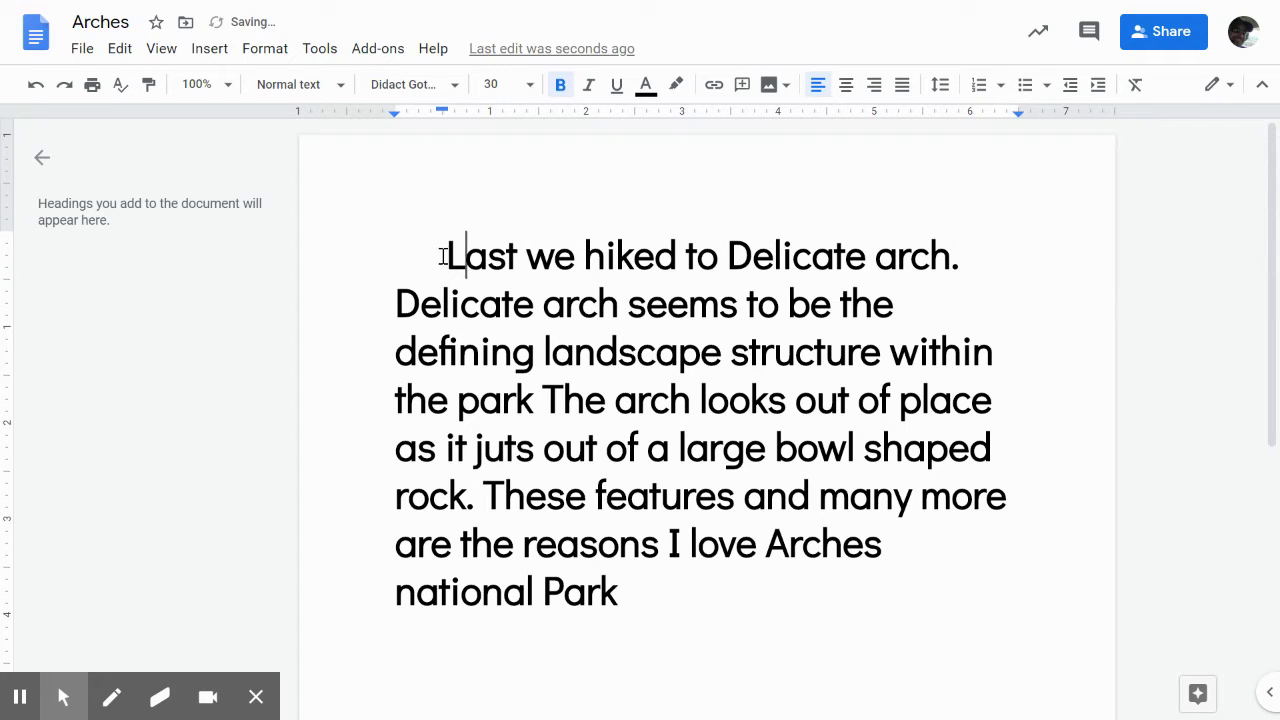
drag(441, 256, 458, 256)
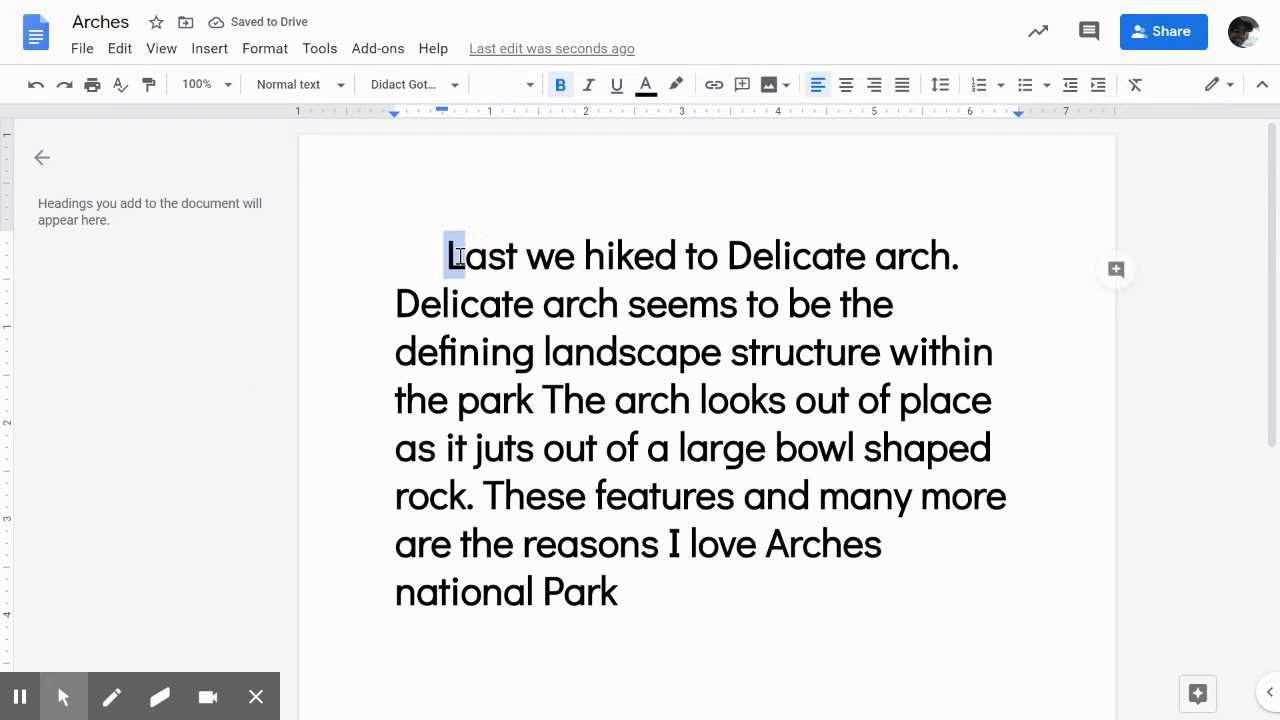
click(648, 88)
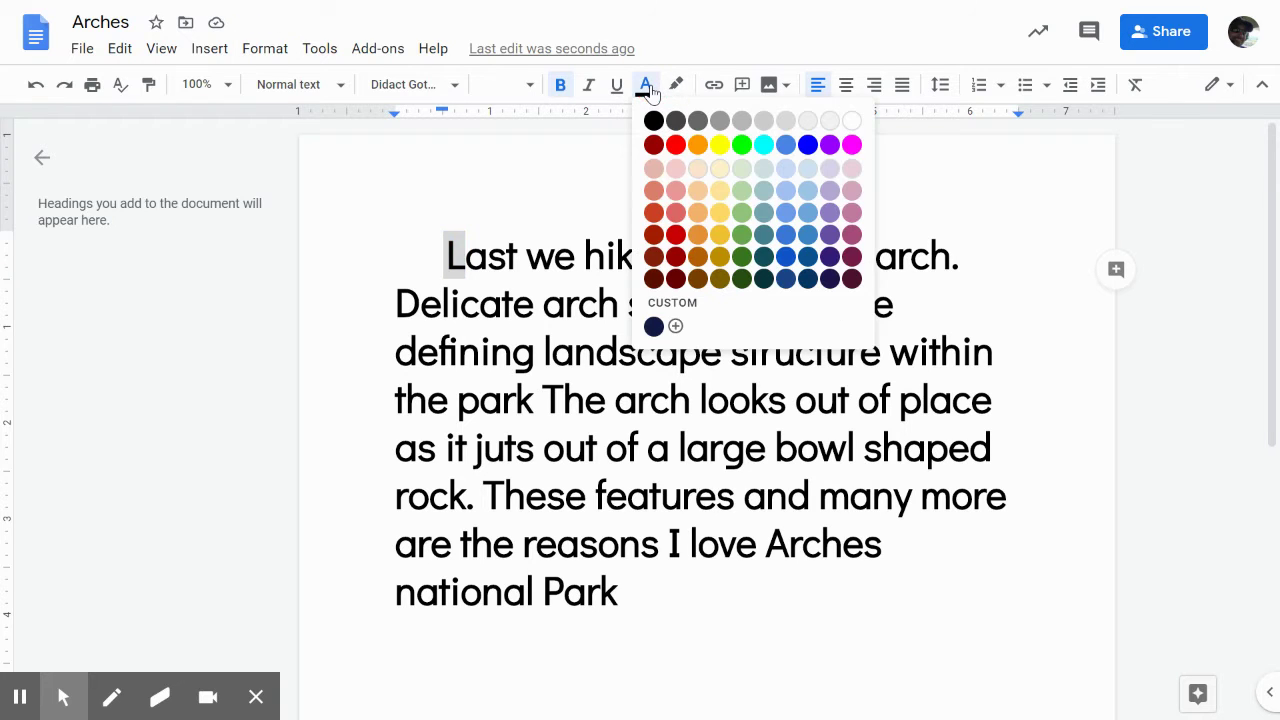
click(678, 88)
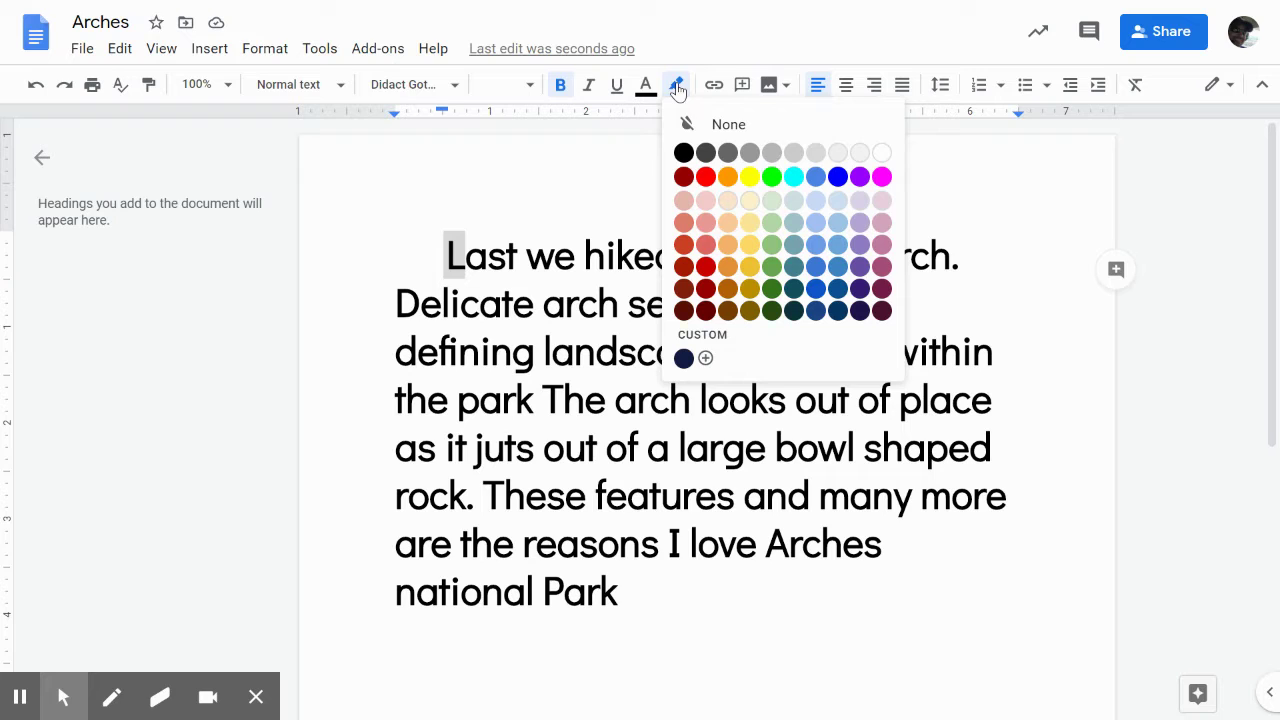
click(776, 177)
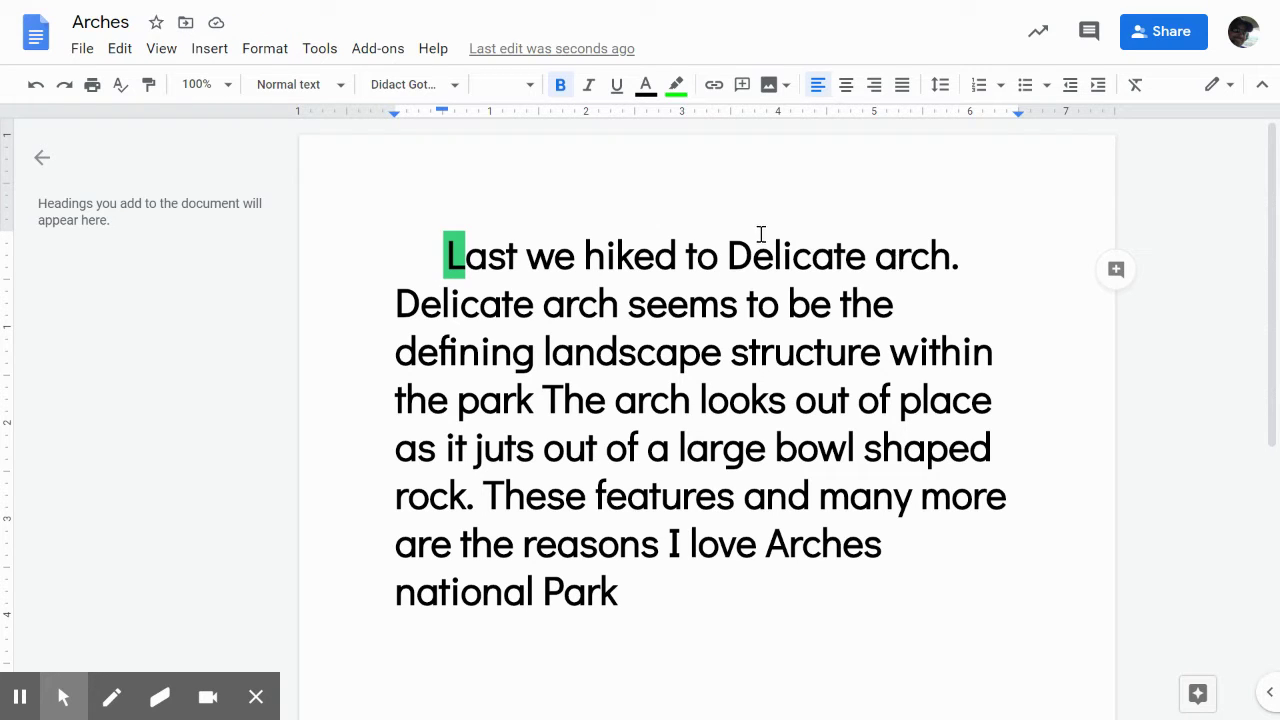
Replace the lowercase a in 'arch' with a capital A
drag(897, 255, 876, 255)
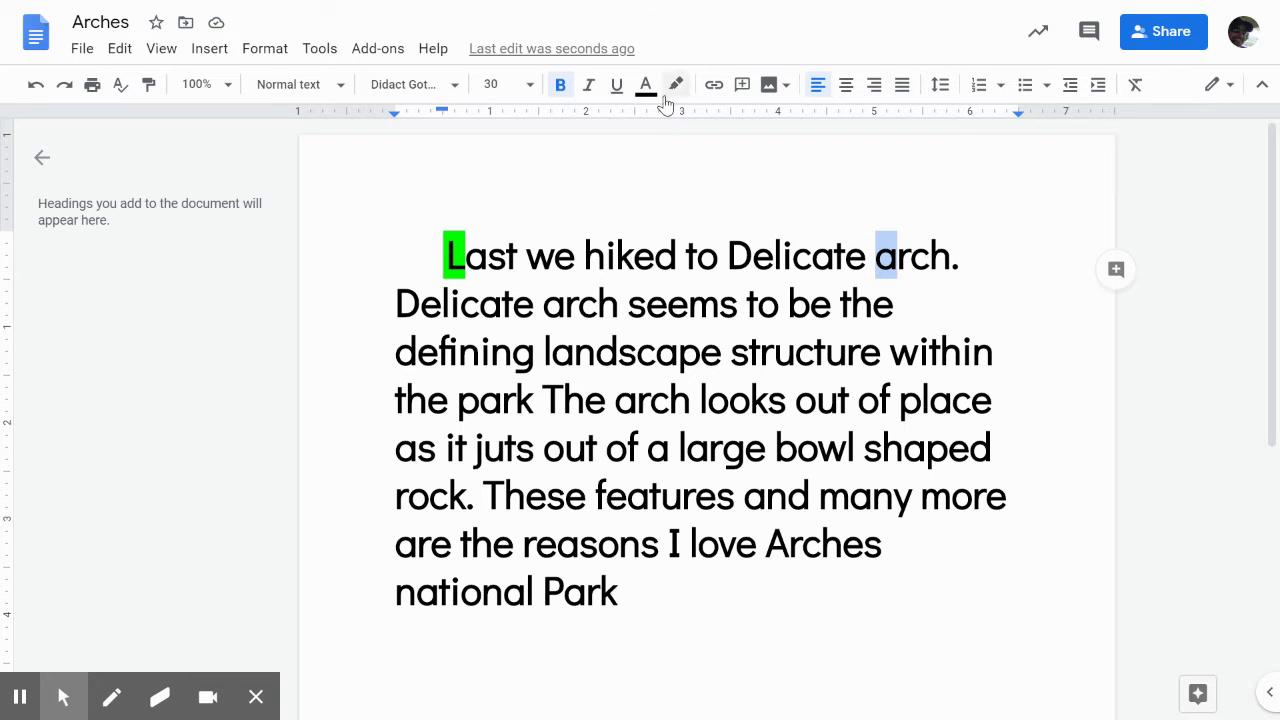
key(Right)
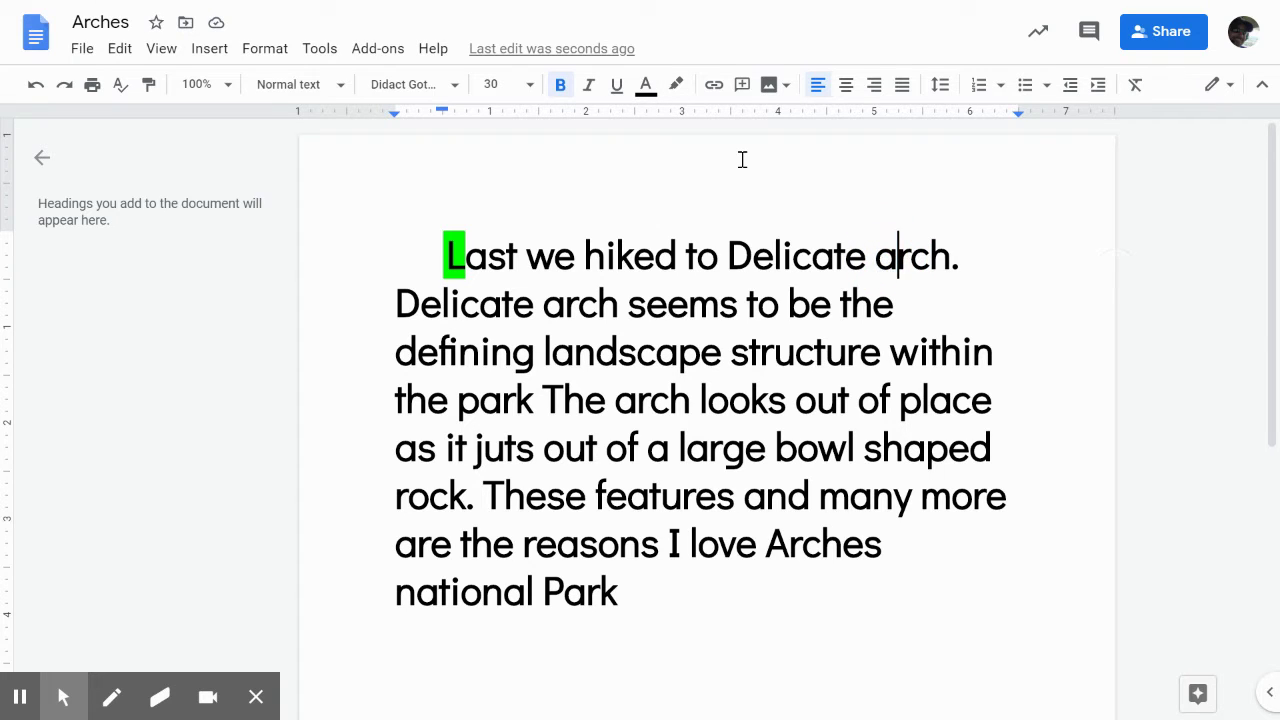
key(BackSpace)
text(A)
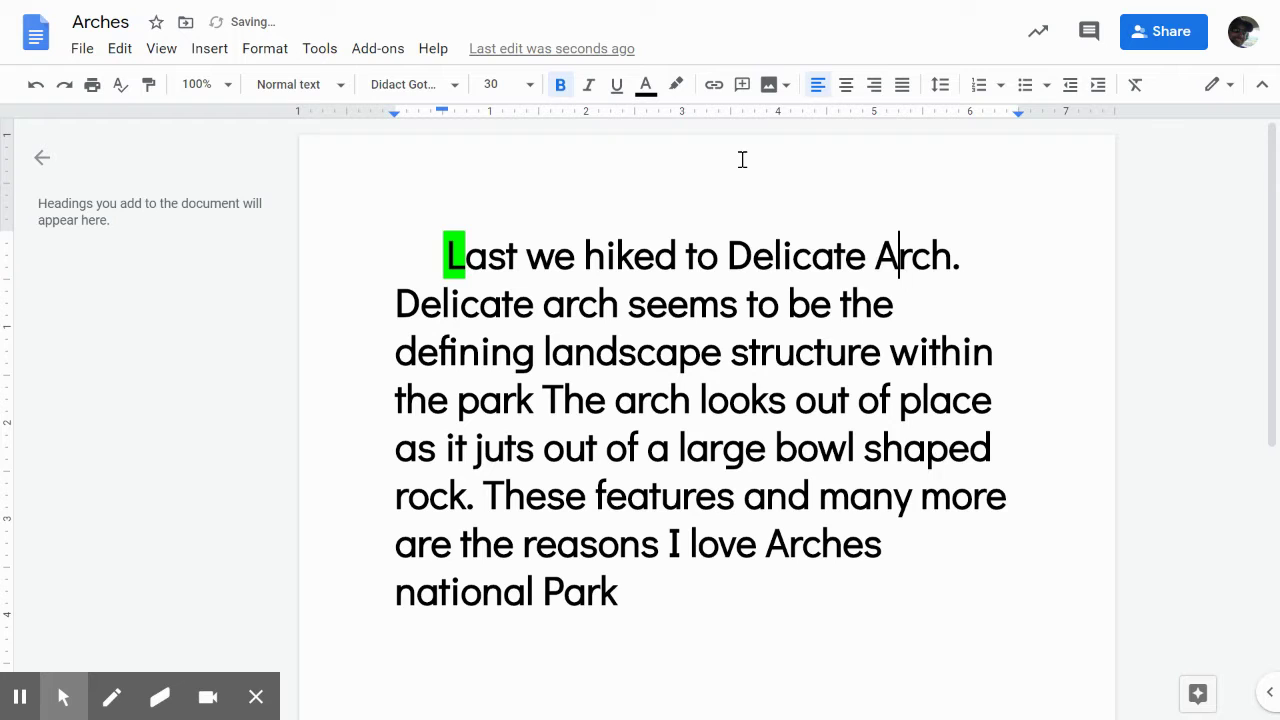
Highlight the D of 'Delicate' and the A of 'Arch' green
drag(733, 249, 745, 254)
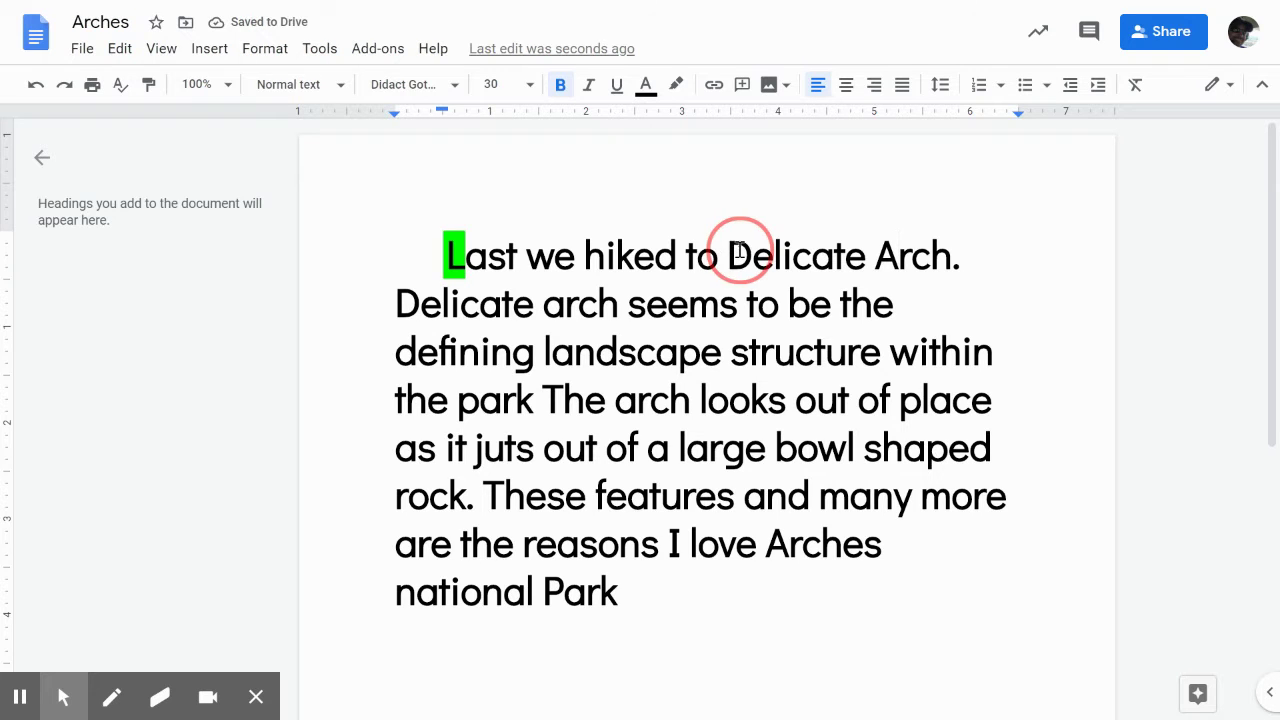
click(676, 84)
click(771, 177)
click(898, 258)
drag(898, 258, 877, 258)
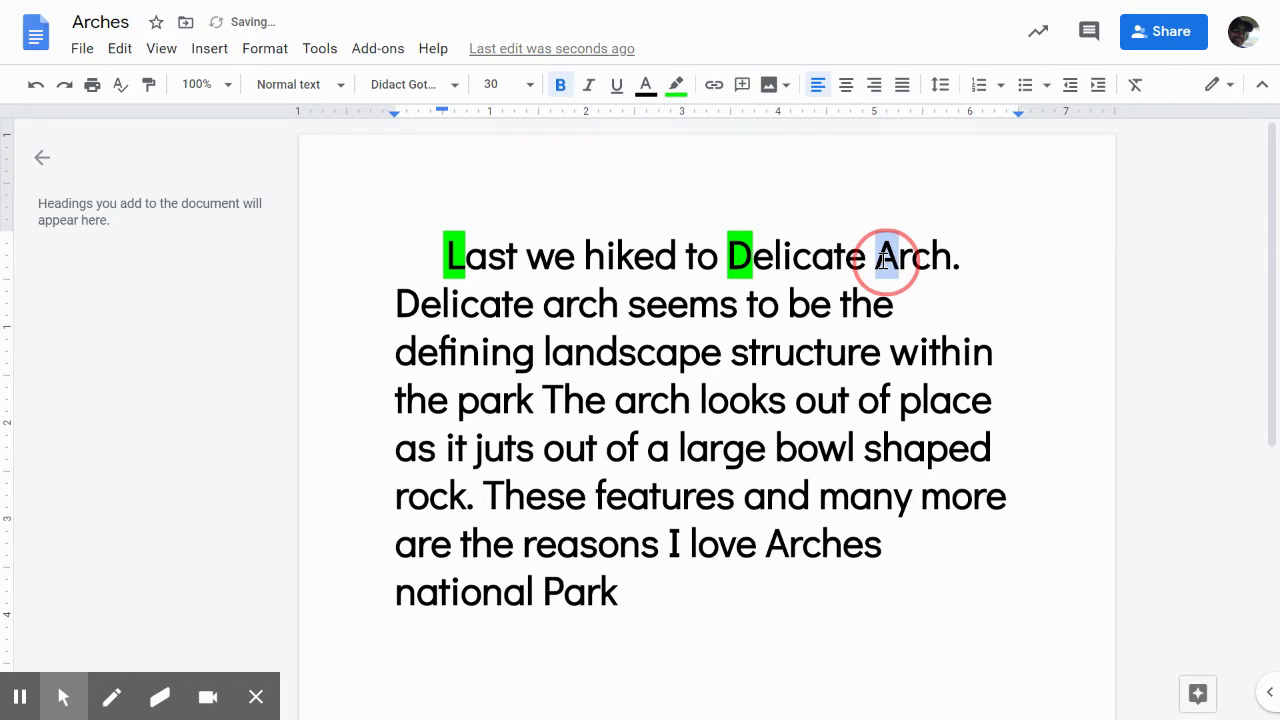
click(677, 86)
click(771, 177)
drag(962, 262, 952, 262)
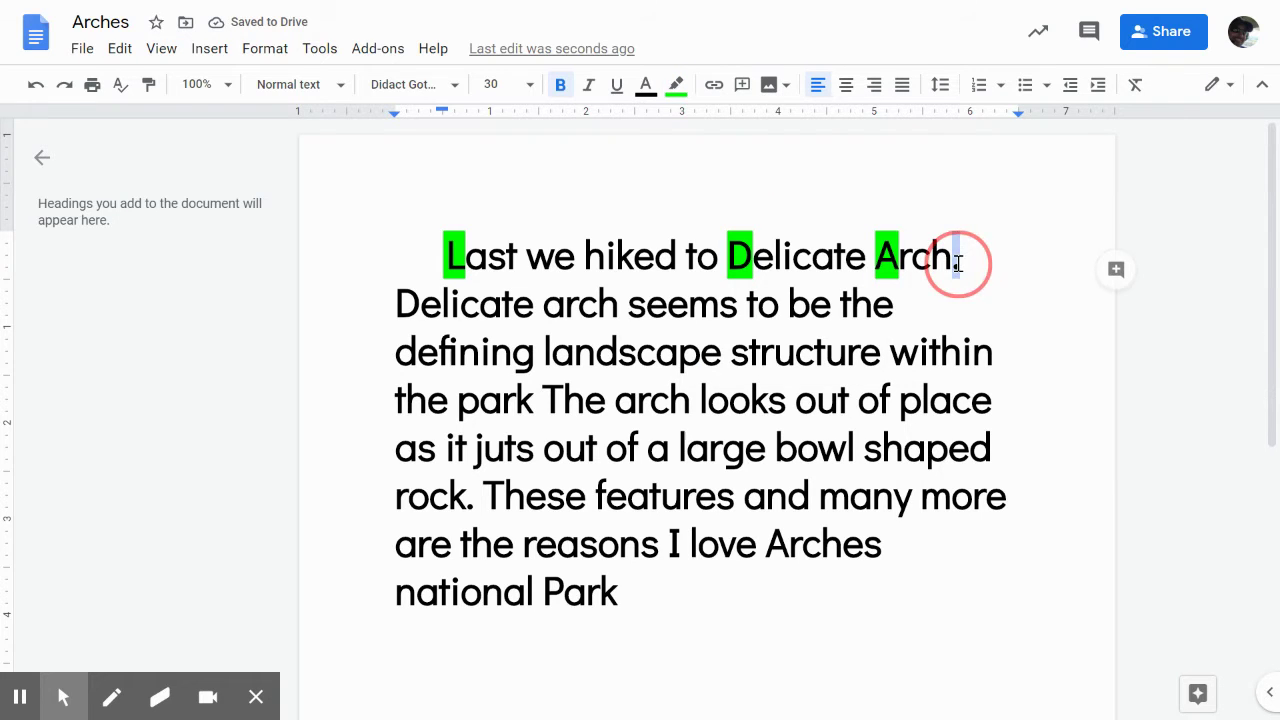
Highlight the period after 'Arch' red and the second sentence's opening D green
click(677, 86)
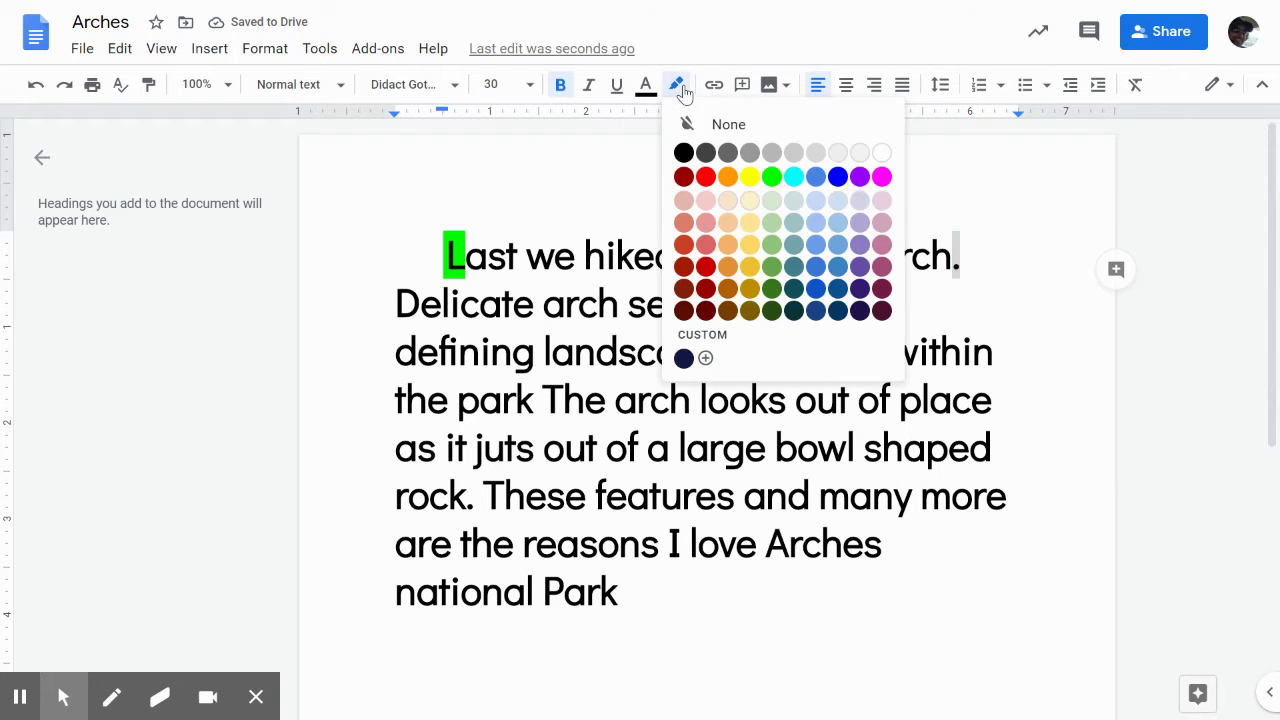
click(706, 178)
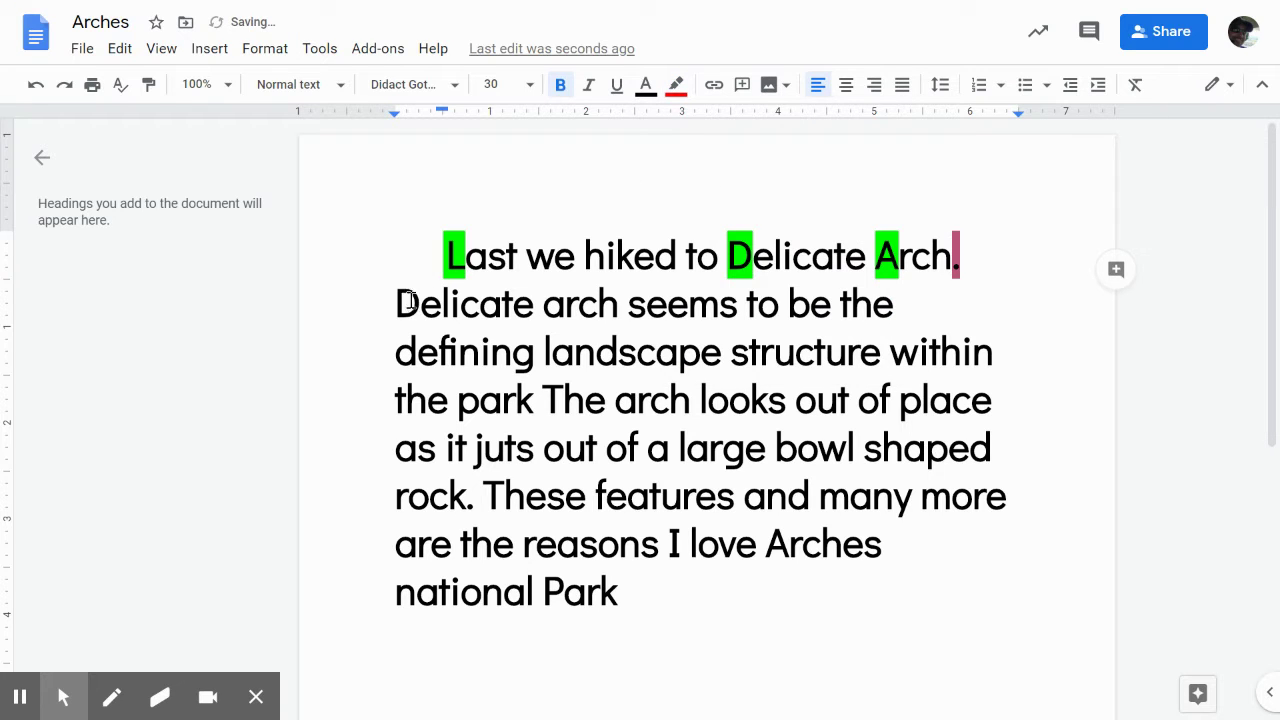
drag(415, 302, 396, 302)
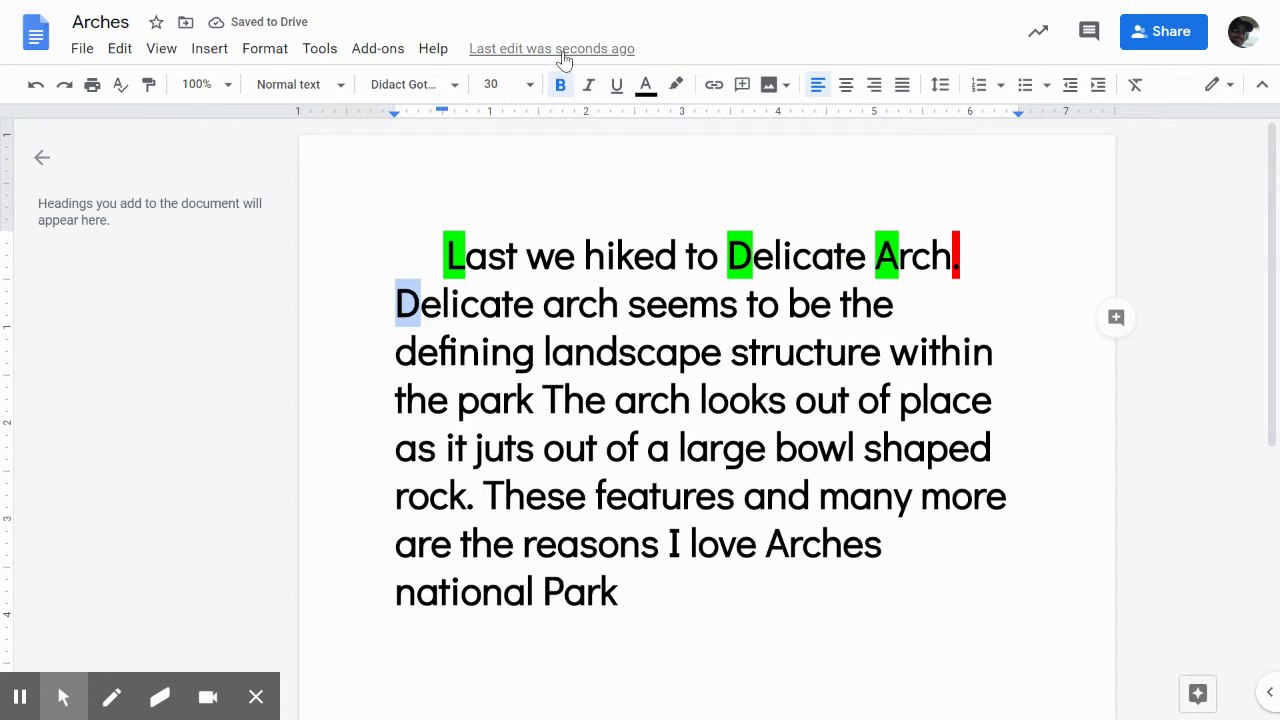
click(676, 84)
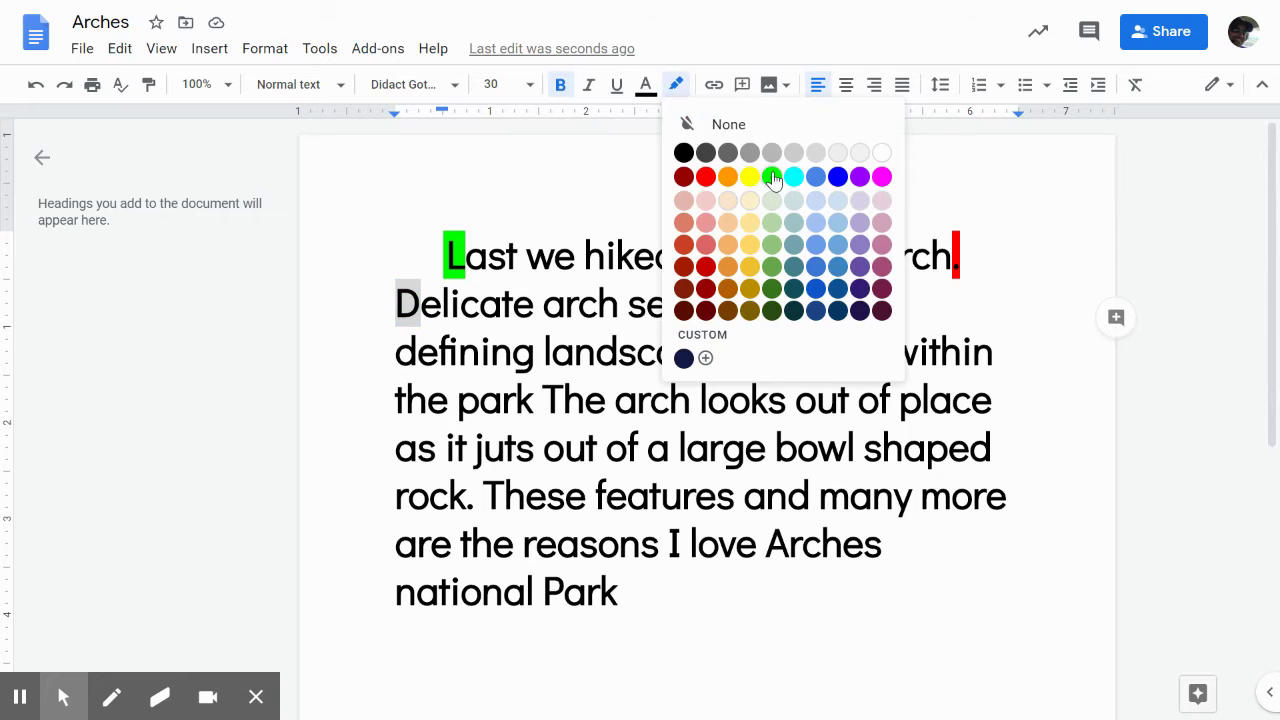
click(774, 172)
Capitalize 'Arch' on line two and highlight its A green
click(566, 306)
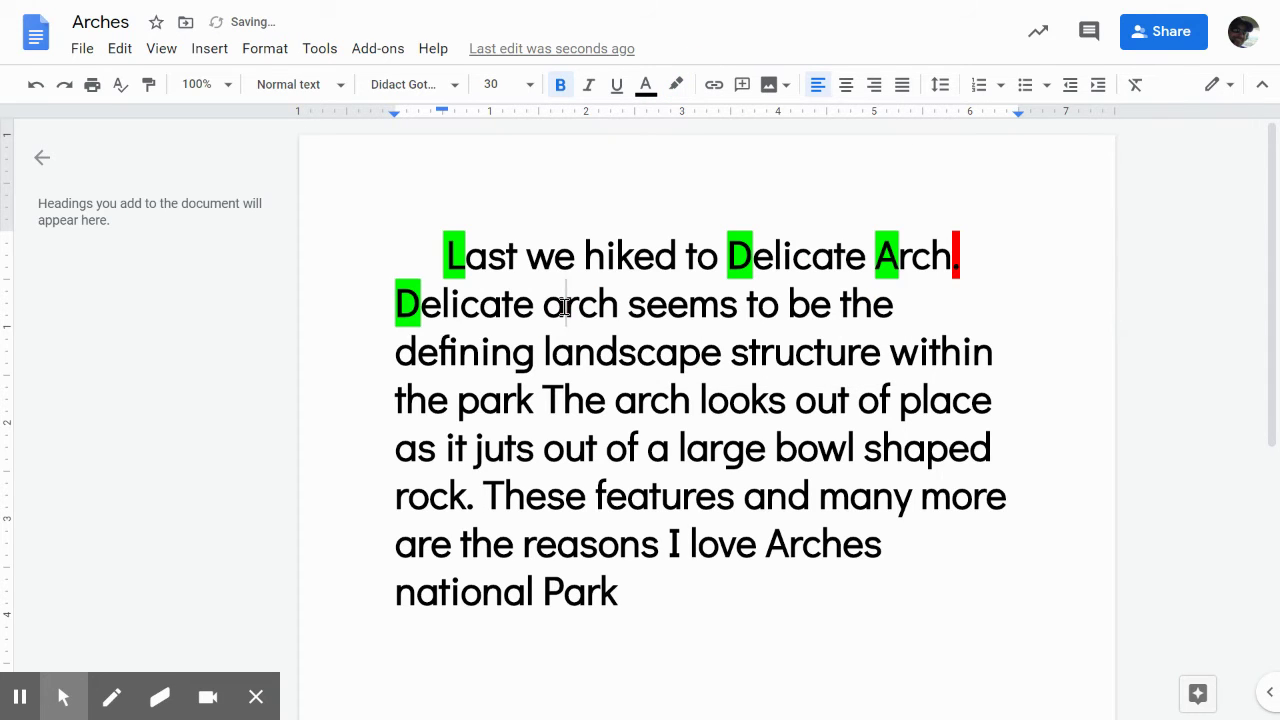
key(BackSpace)
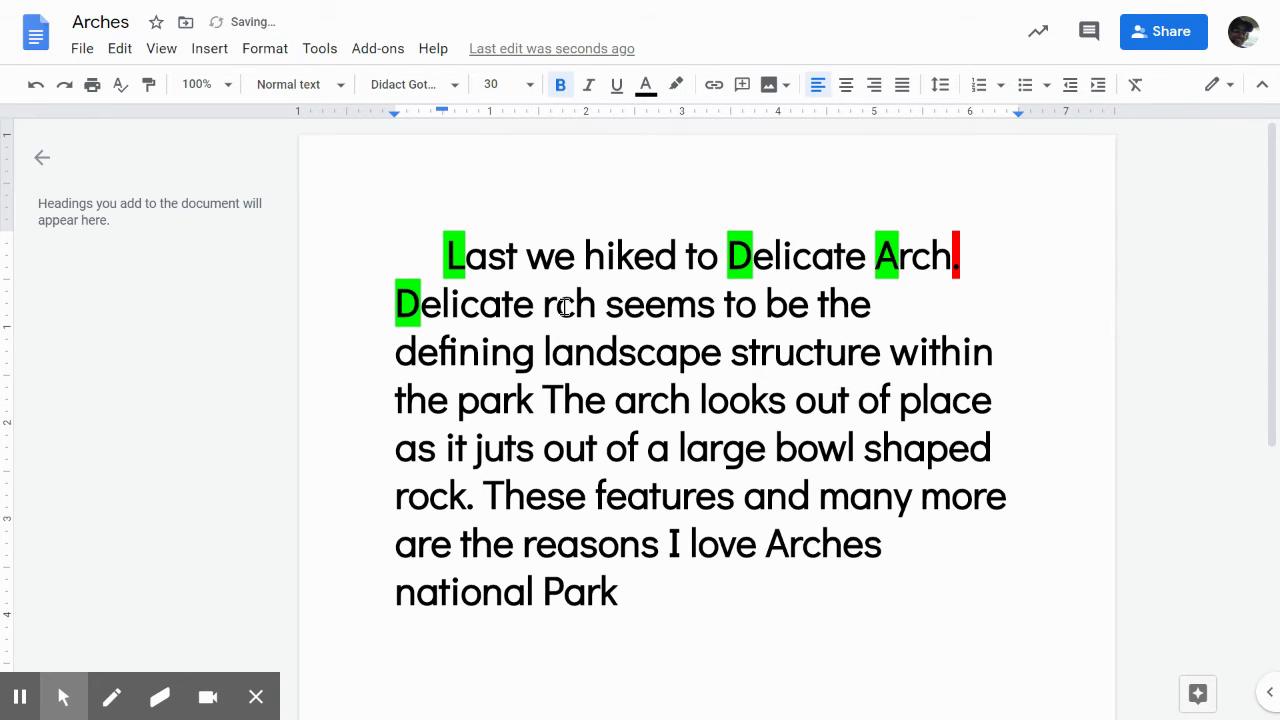
text(A)
click(676, 84)
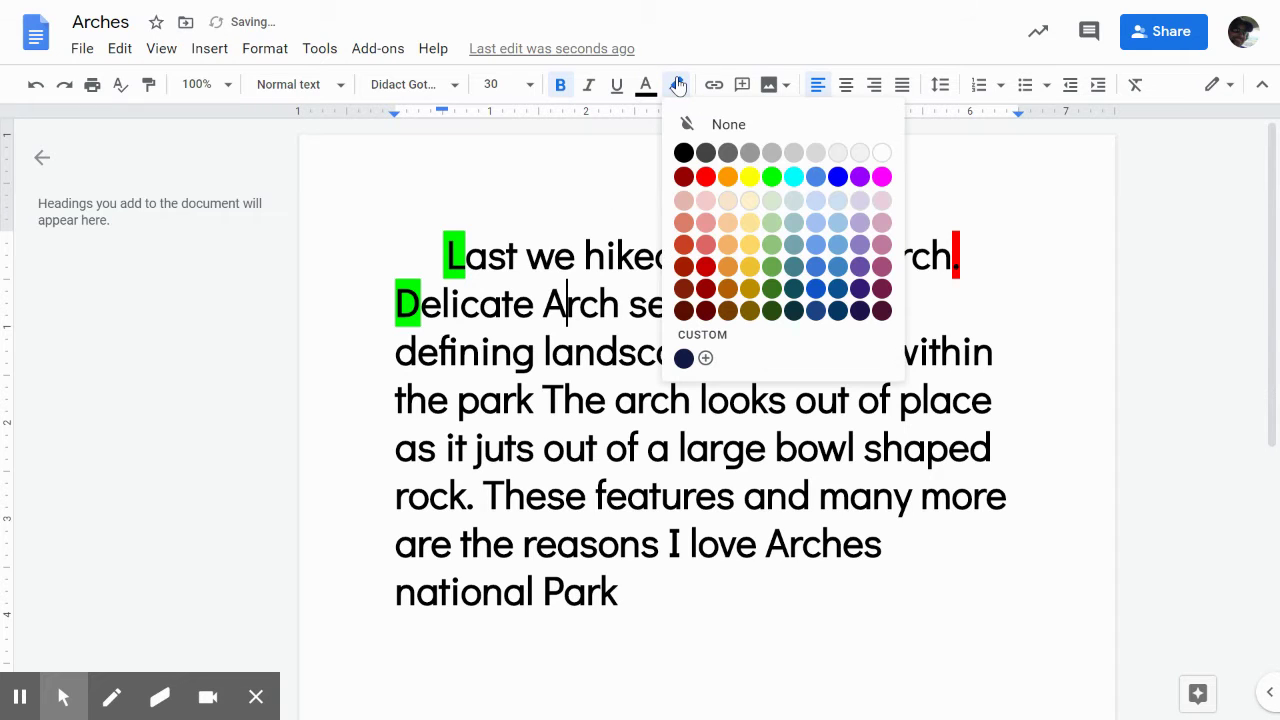
click(772, 177)
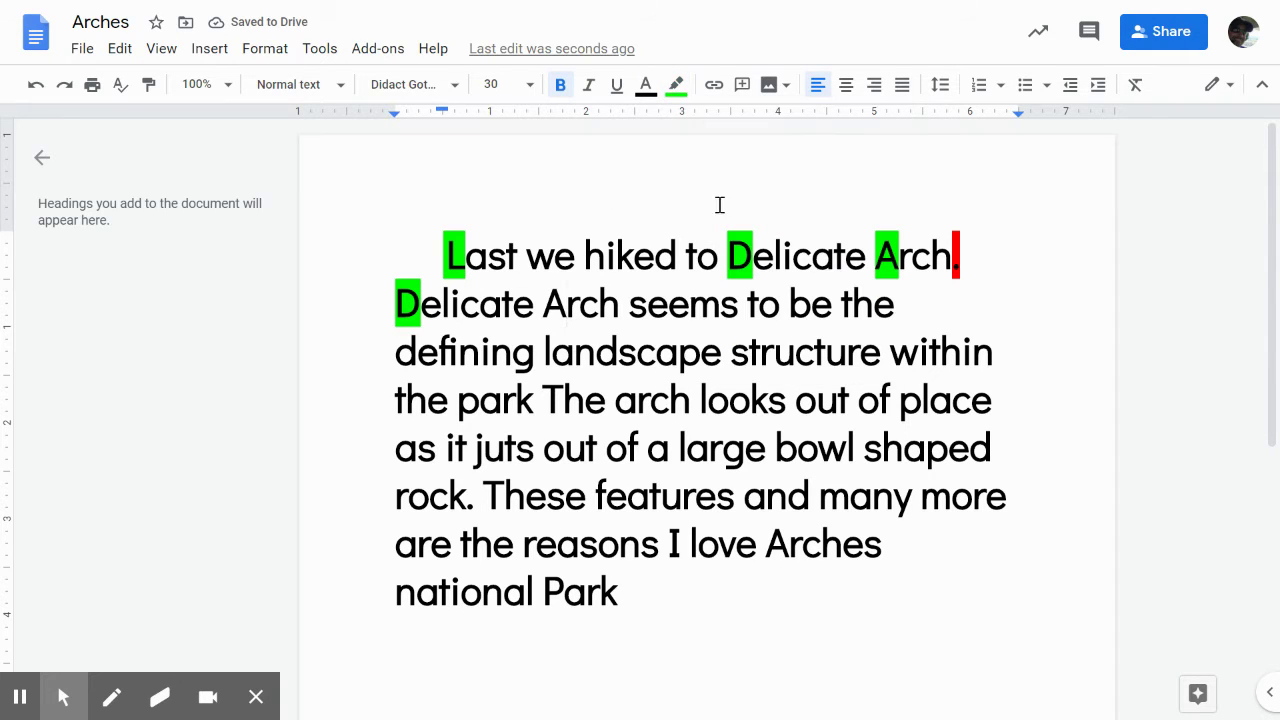
drag(567, 304, 543, 304)
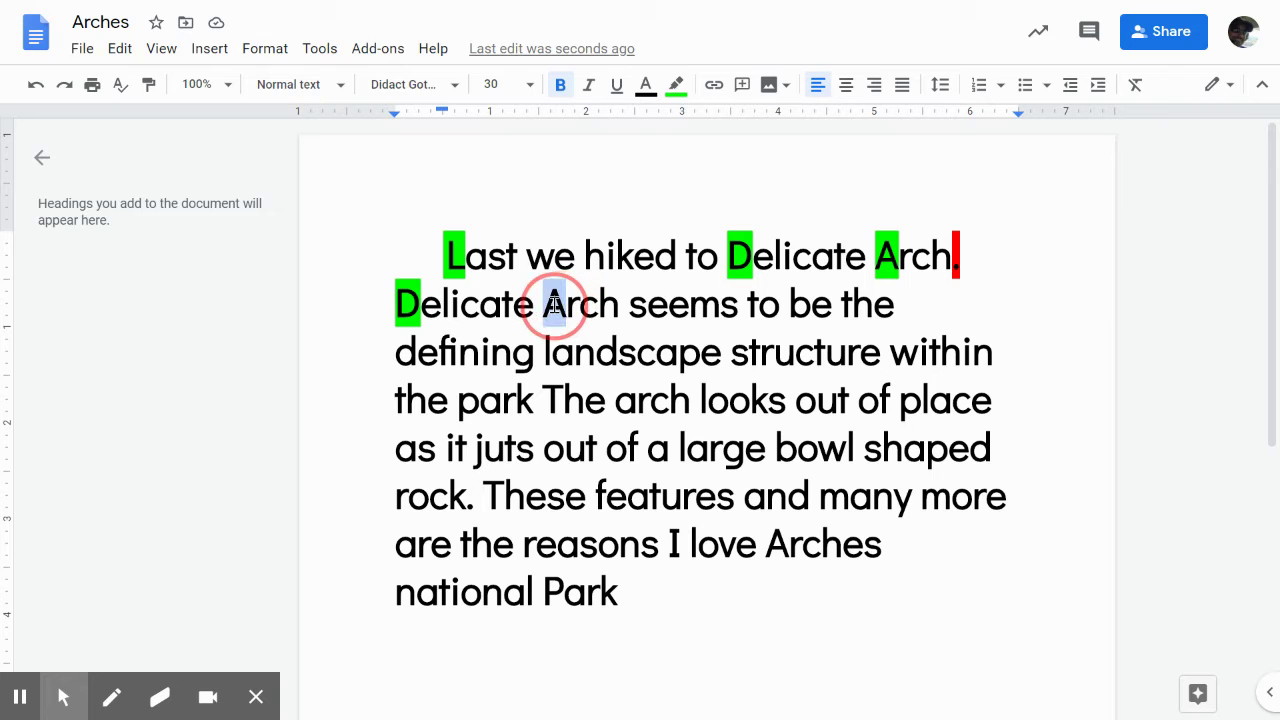
click(676, 84)
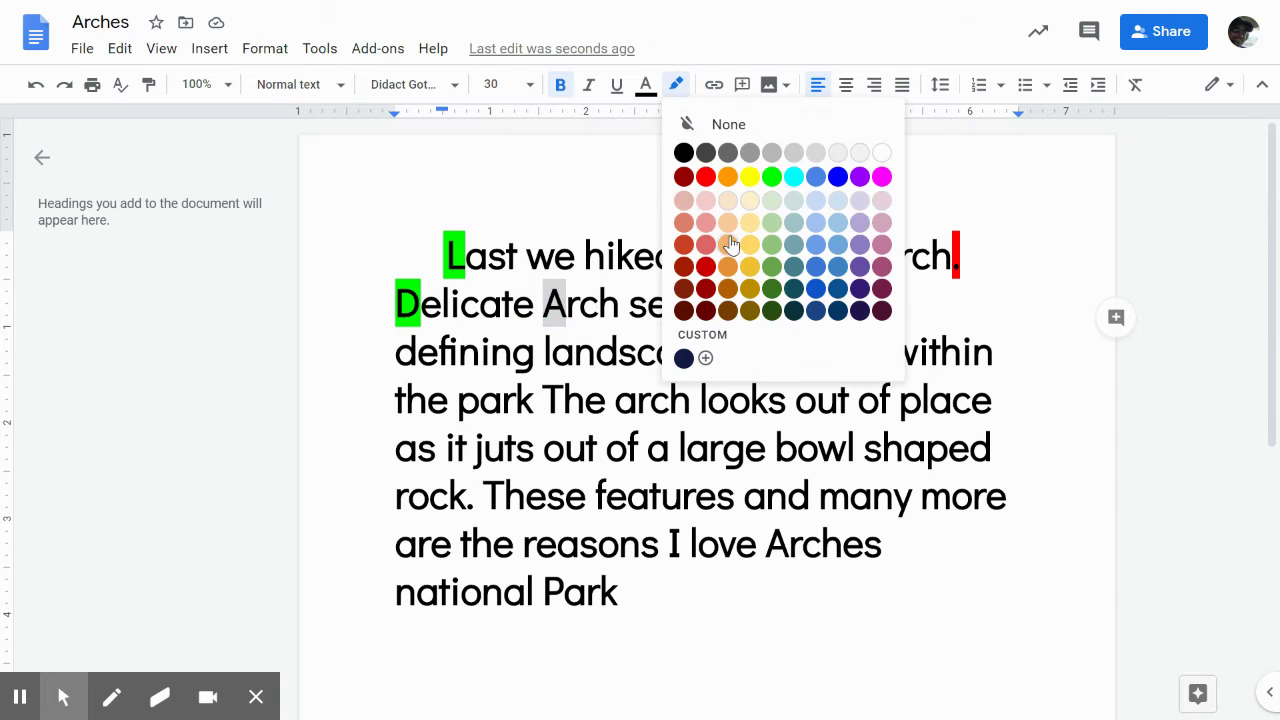
click(772, 177)
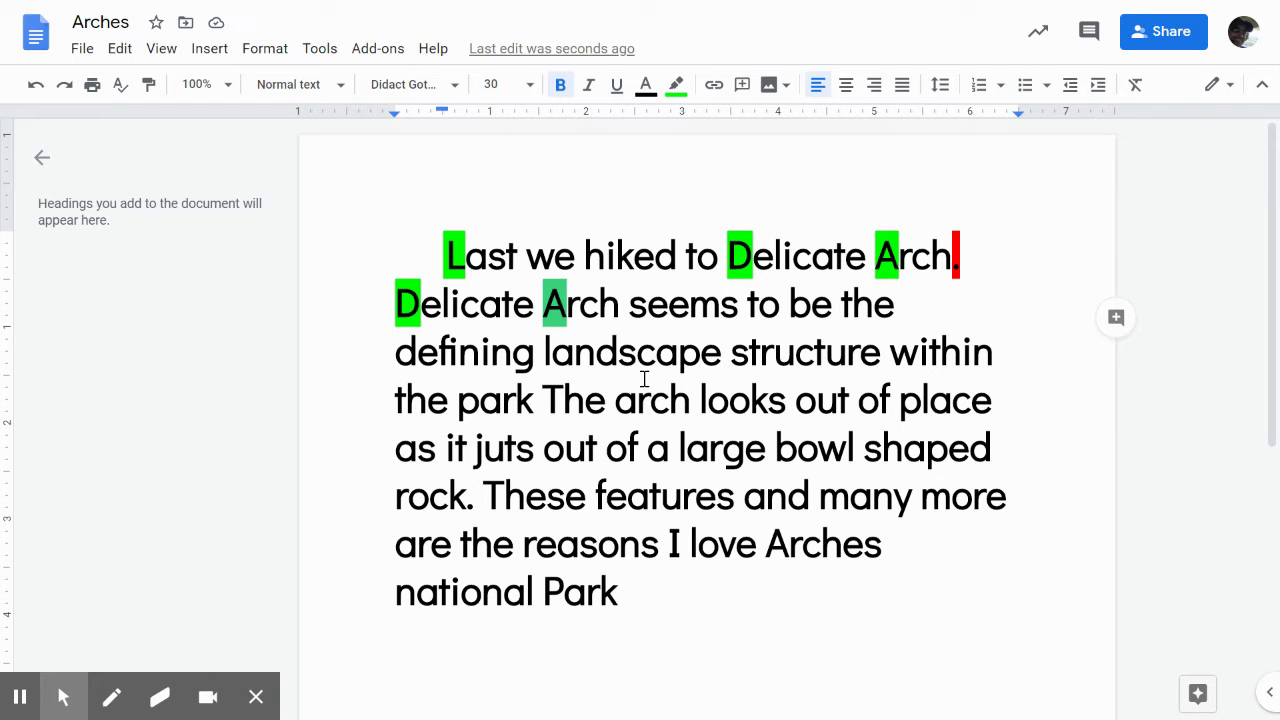
Add a period after 'park' and highlight it red
click(532, 403)
text(.)
double_click(536, 403)
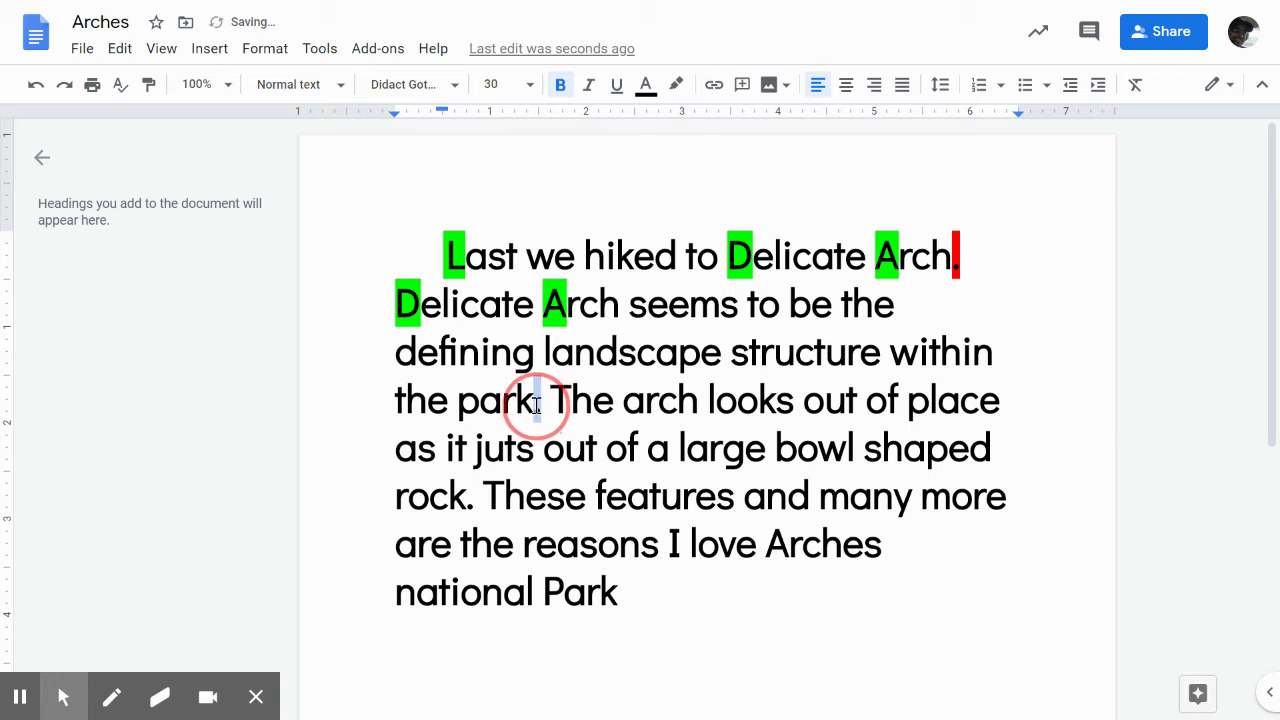
click(677, 86)
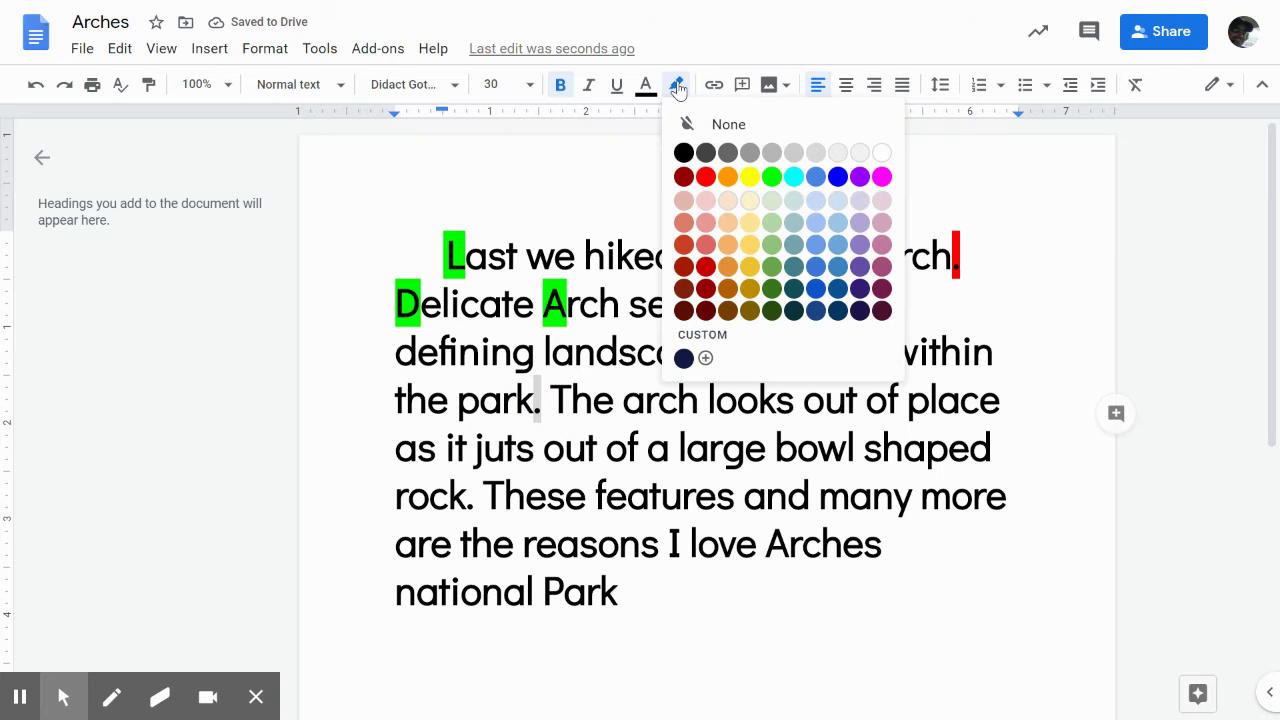
click(706, 178)
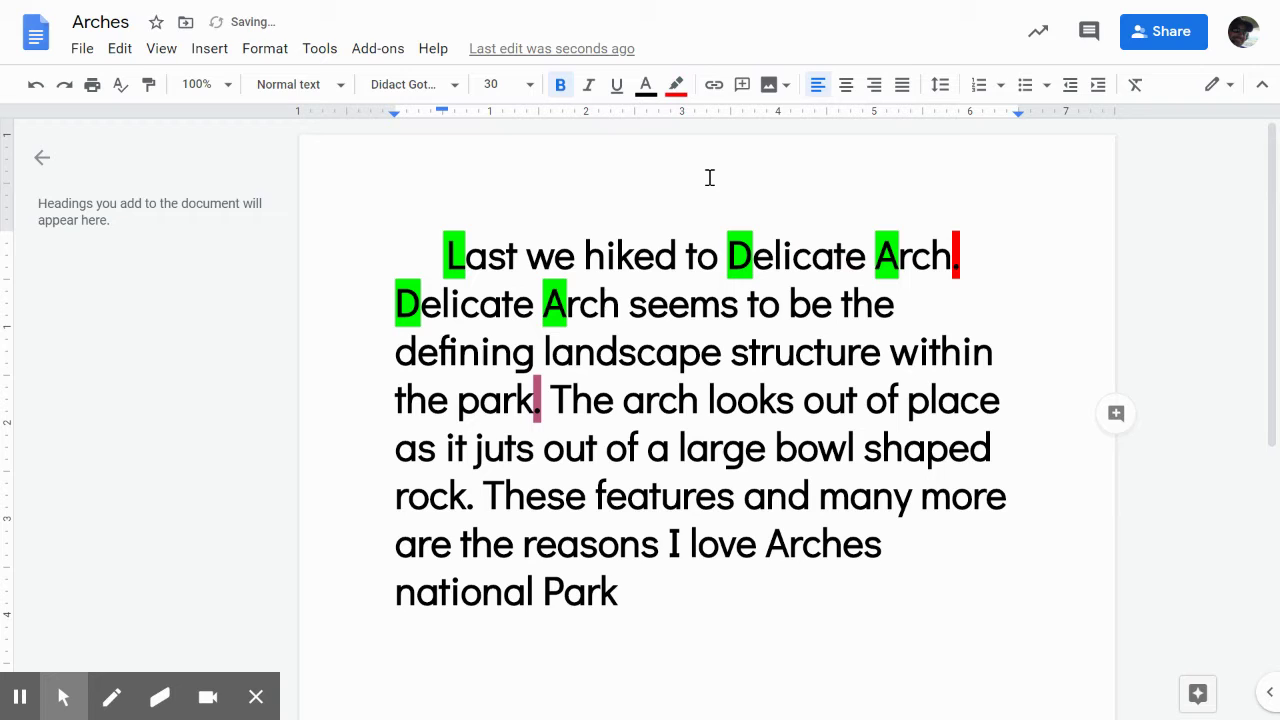
Highlight the capital T of 'The' green
click(567, 401)
drag(571, 401, 550, 401)
click(678, 86)
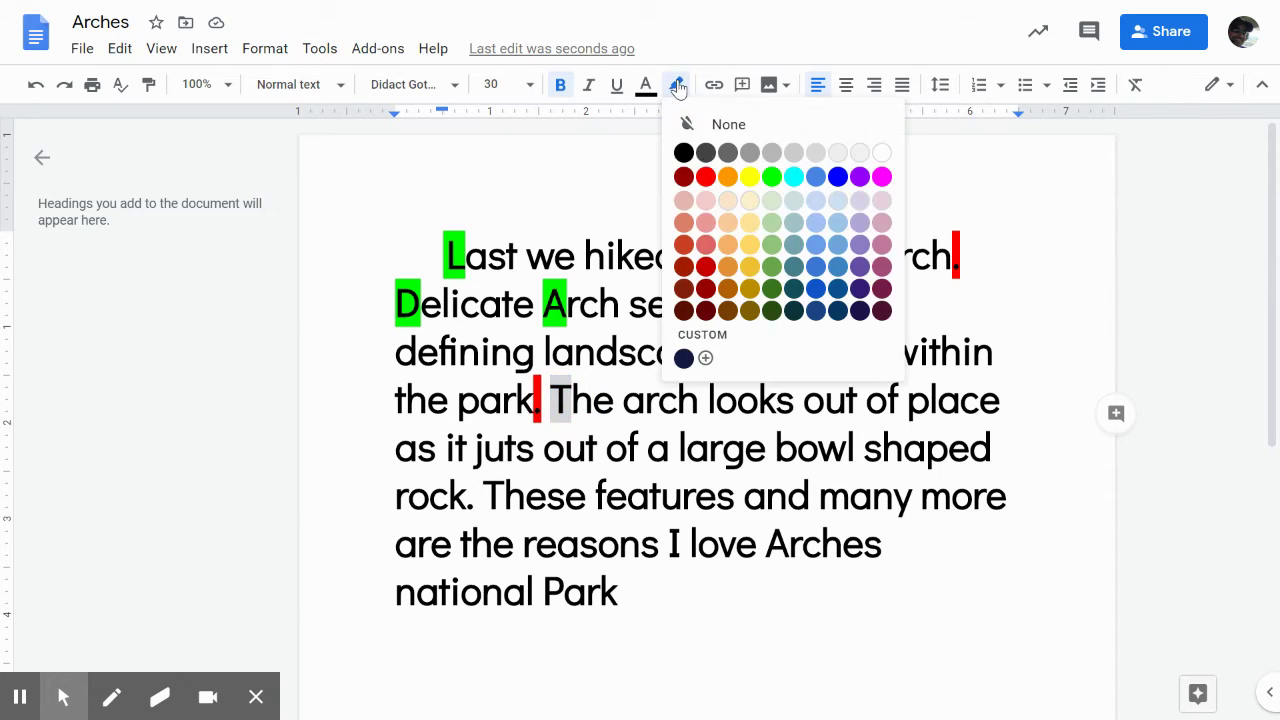
click(773, 175)
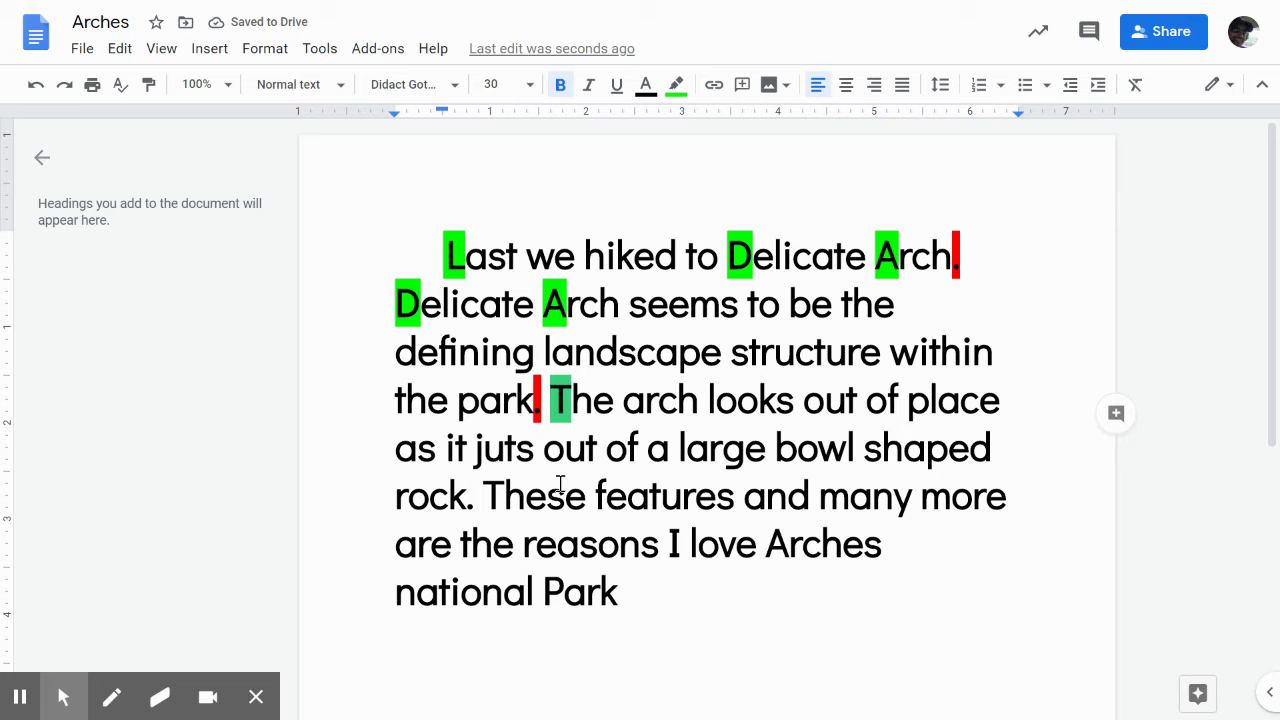
Mark the period ending the 'rock' sentence red and the capital T of 'These' green
double_click(471, 505)
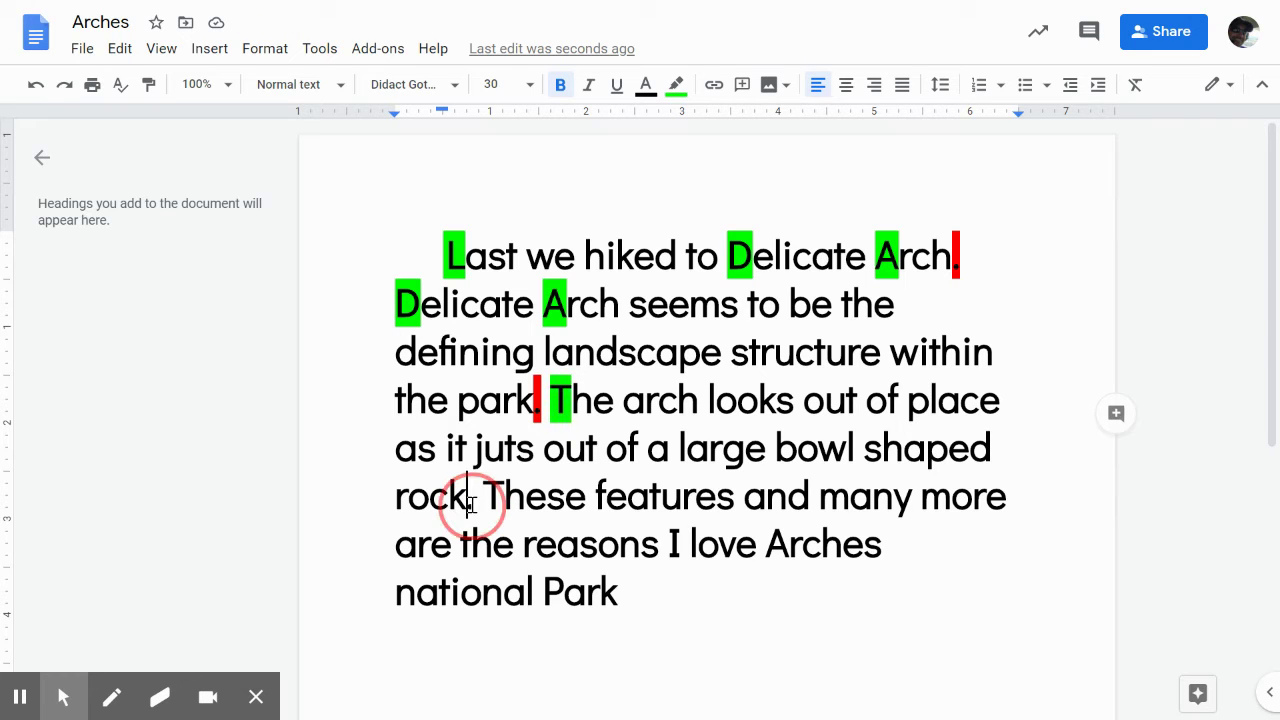
click(676, 86)
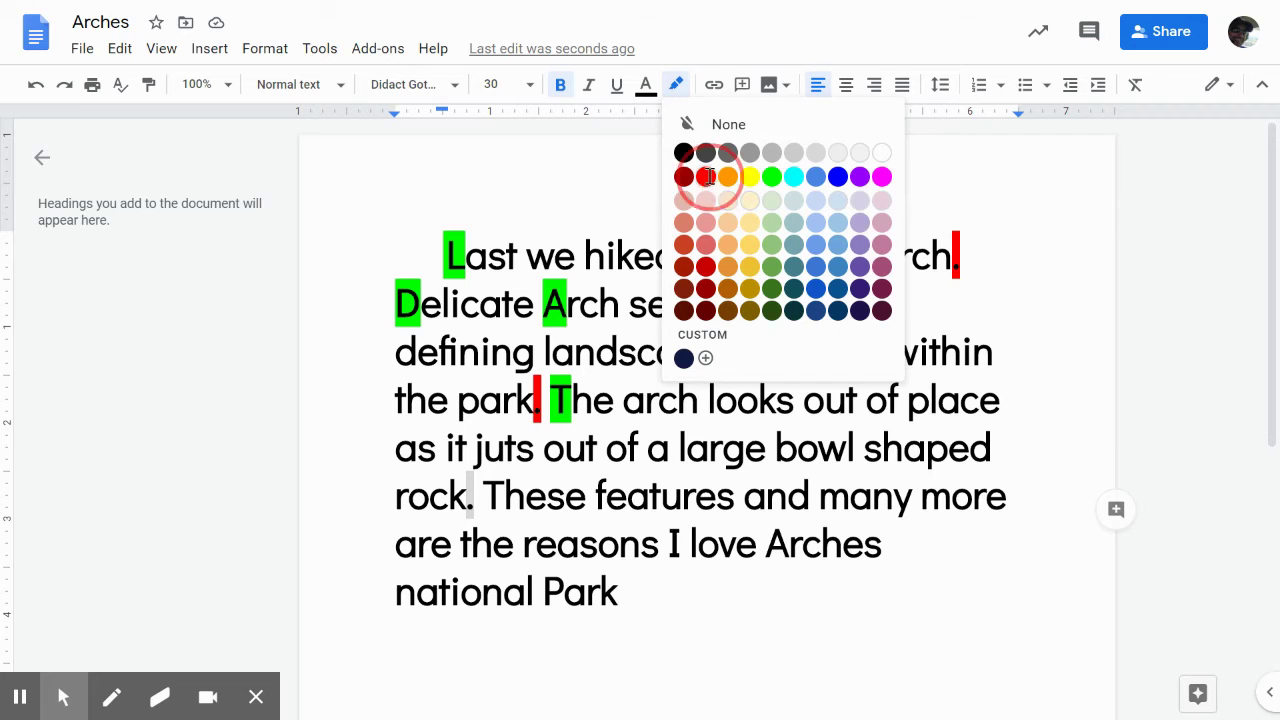
click(706, 178)
drag(506, 490, 483, 492)
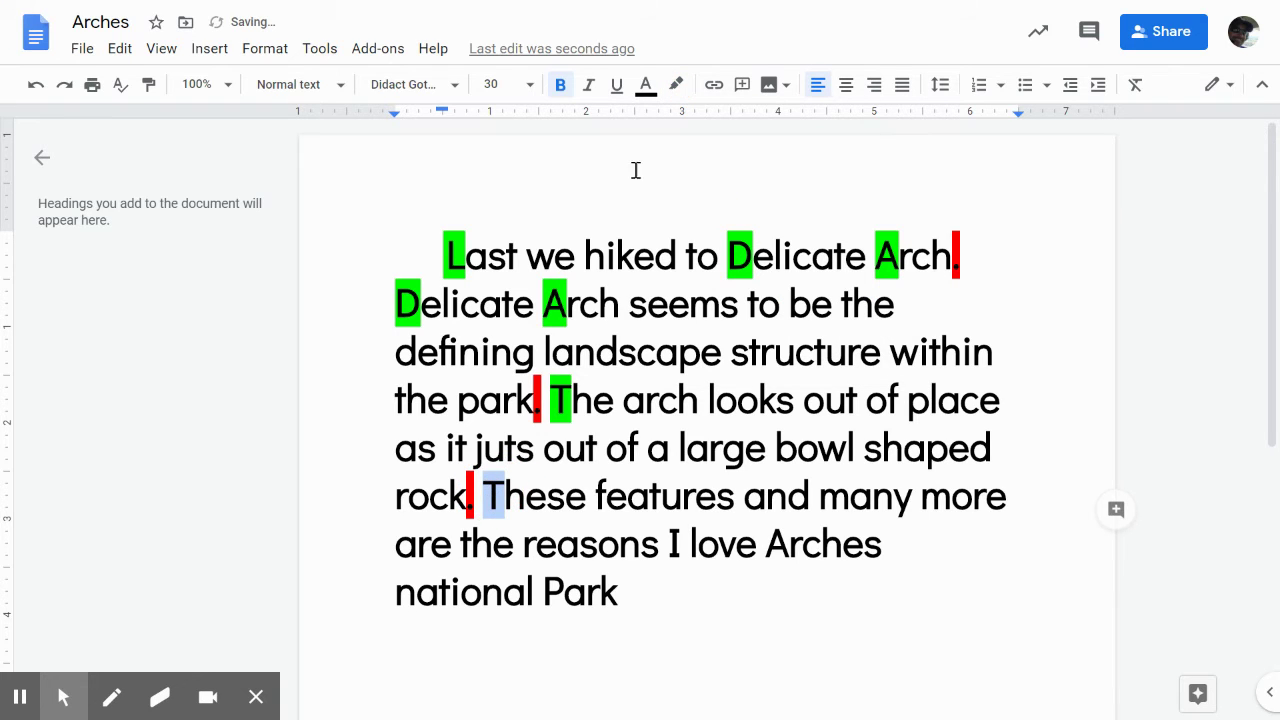
click(677, 86)
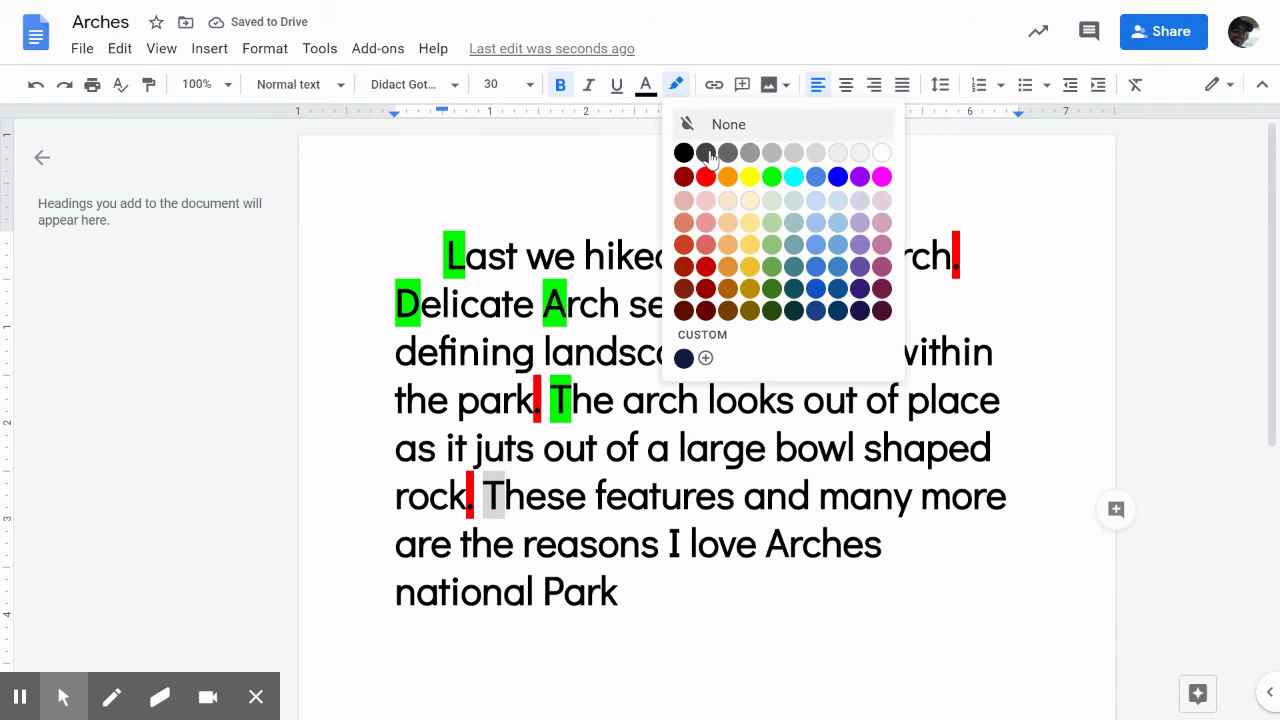
click(775, 178)
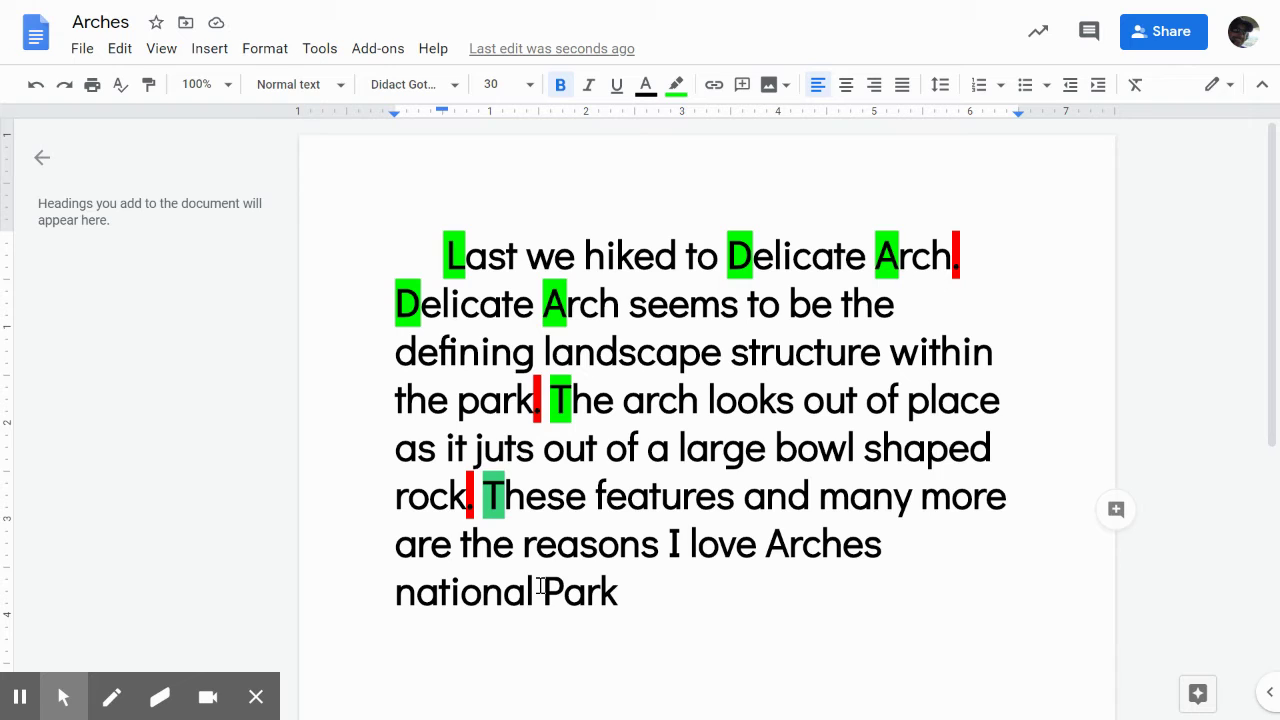
Capitalize 'National' and highlight its N green
drag(414, 591, 404, 597)
key(BackSpace)
text(N)
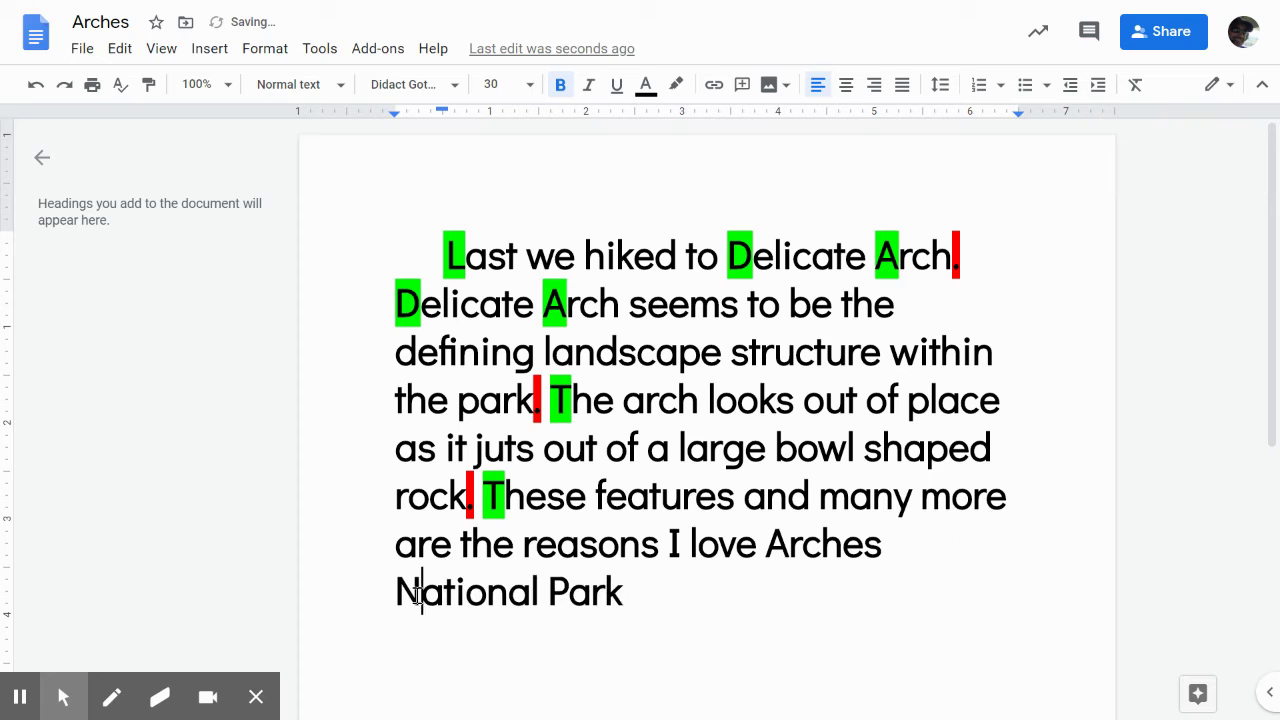
drag(421, 595, 402, 595)
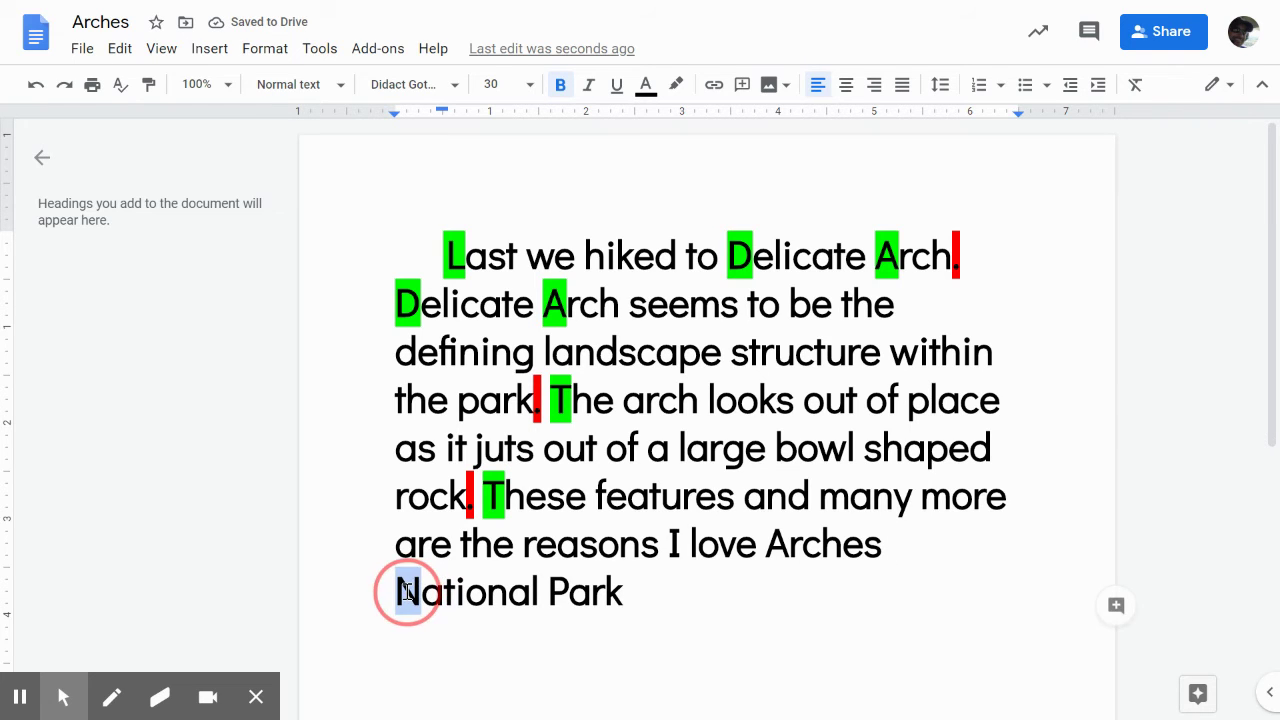
click(676, 84)
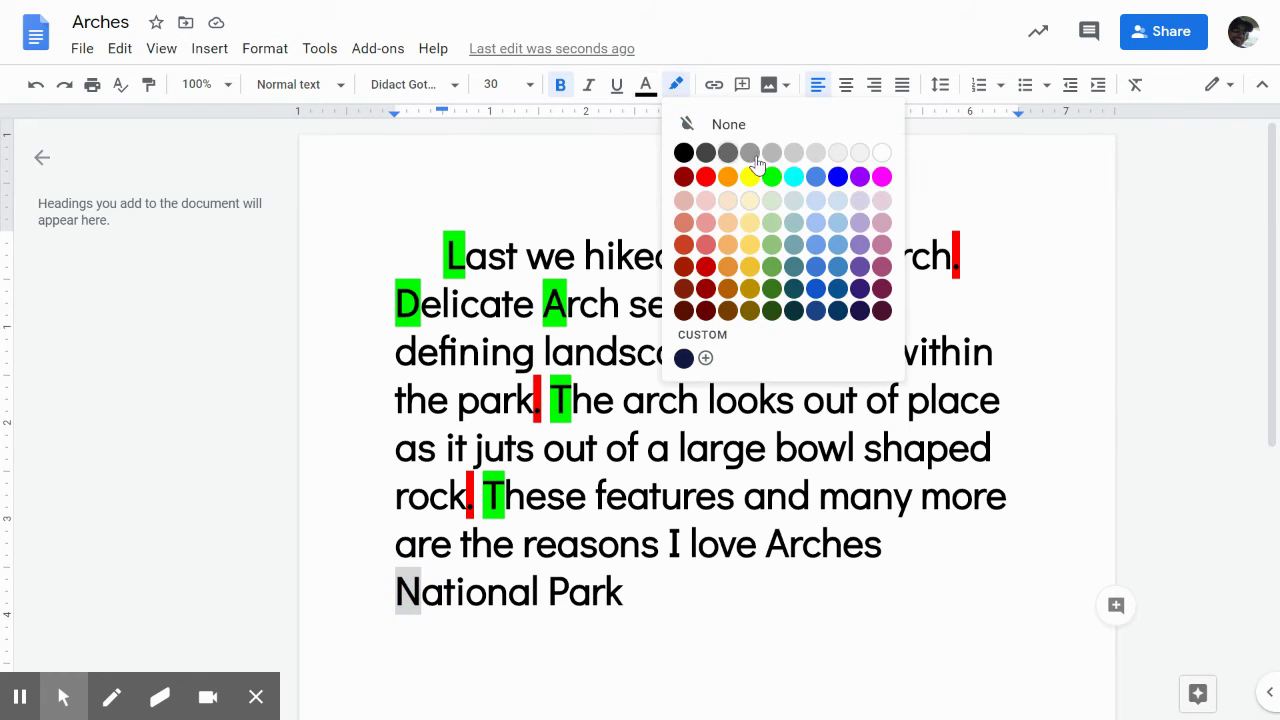
click(771, 178)
Highlight the A of 'Arches', the P of 'Park' and the word 'I' green
drag(787, 550, 768, 548)
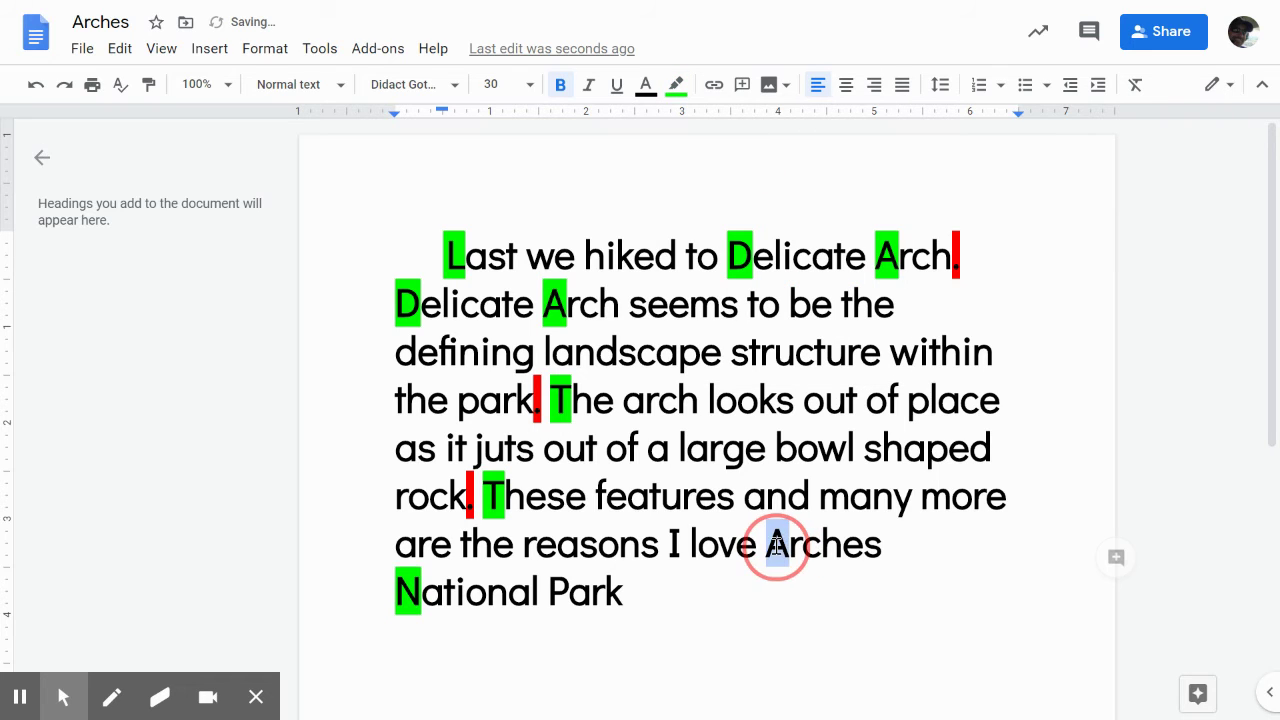
click(676, 84)
click(775, 178)
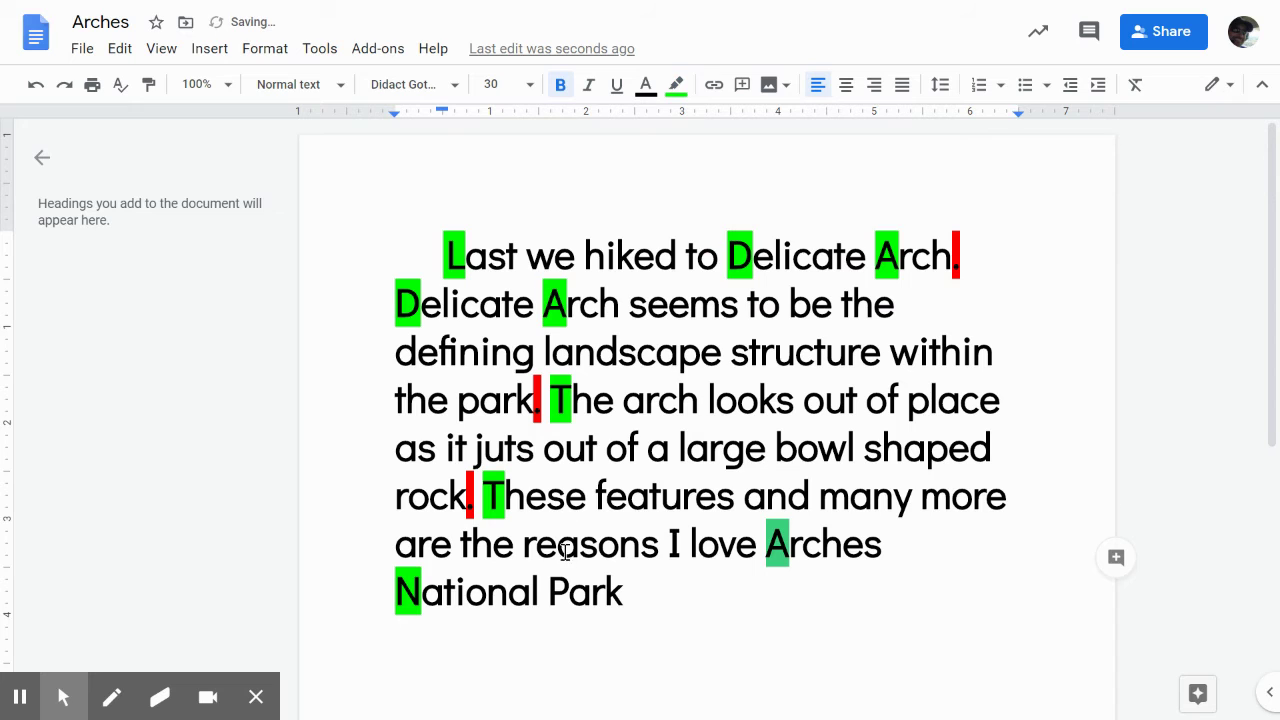
drag(568, 590, 548, 590)
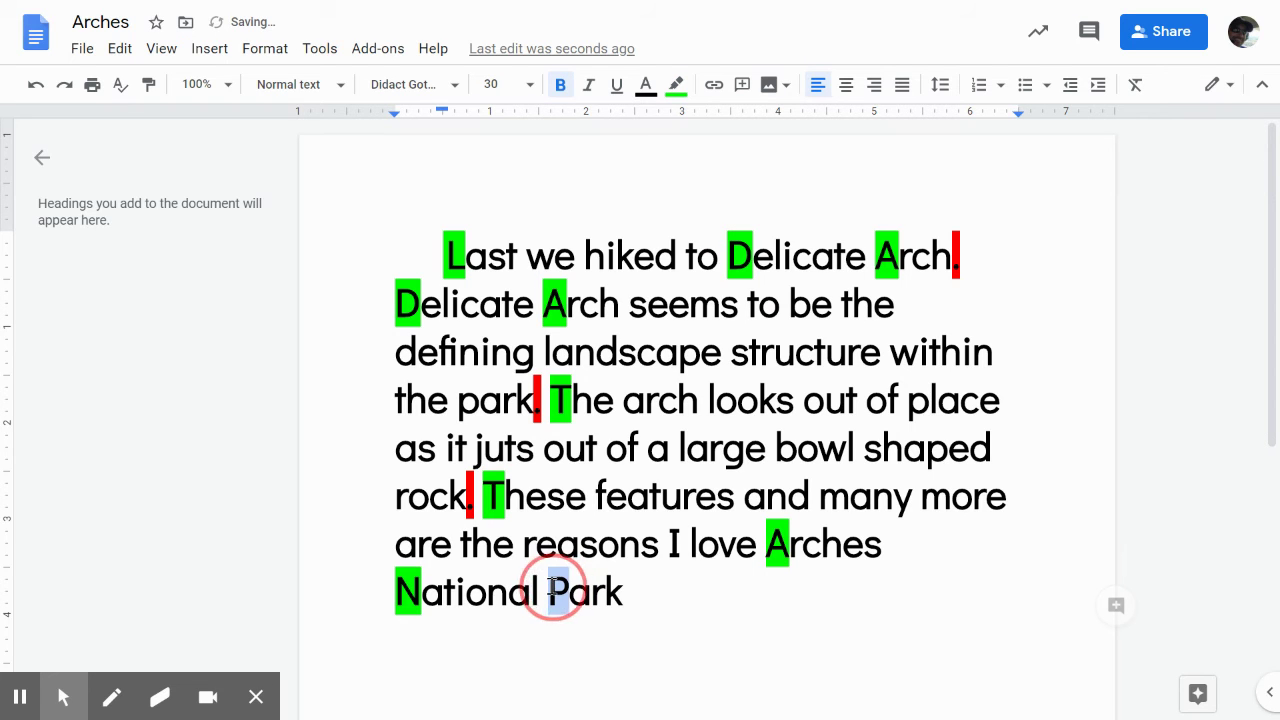
click(678, 84)
click(771, 177)
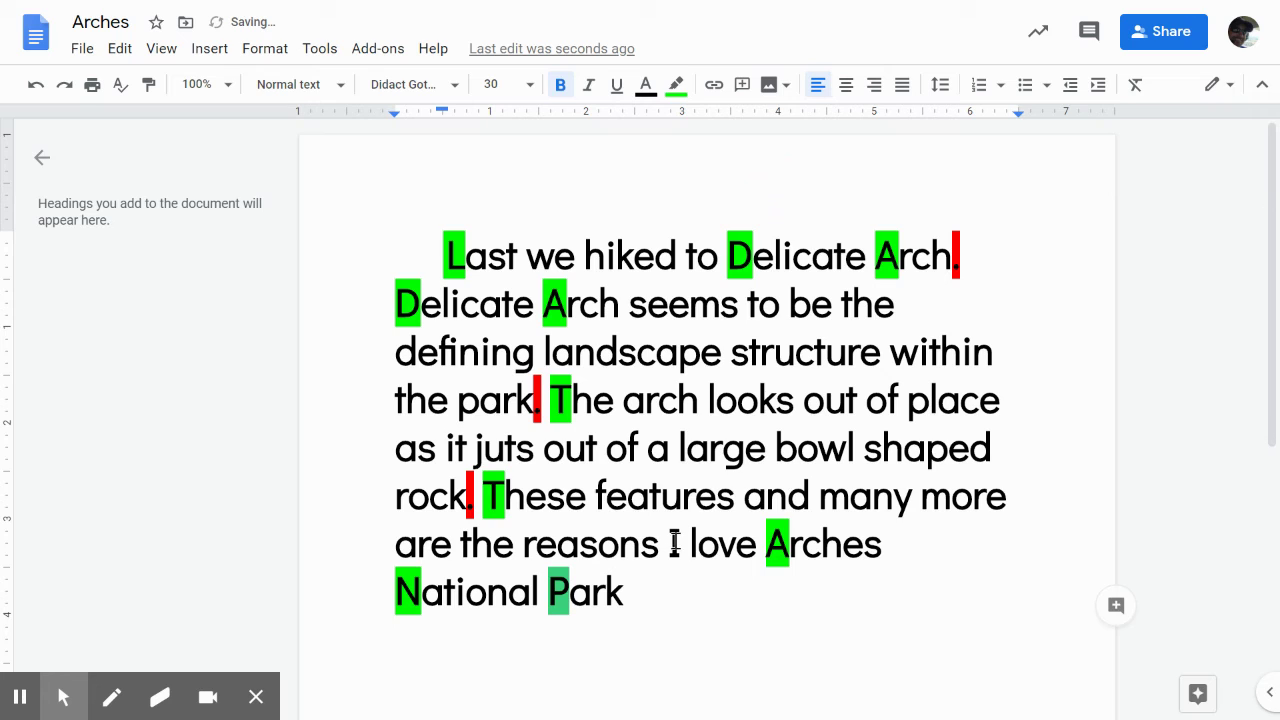
drag(677, 541, 667, 541)
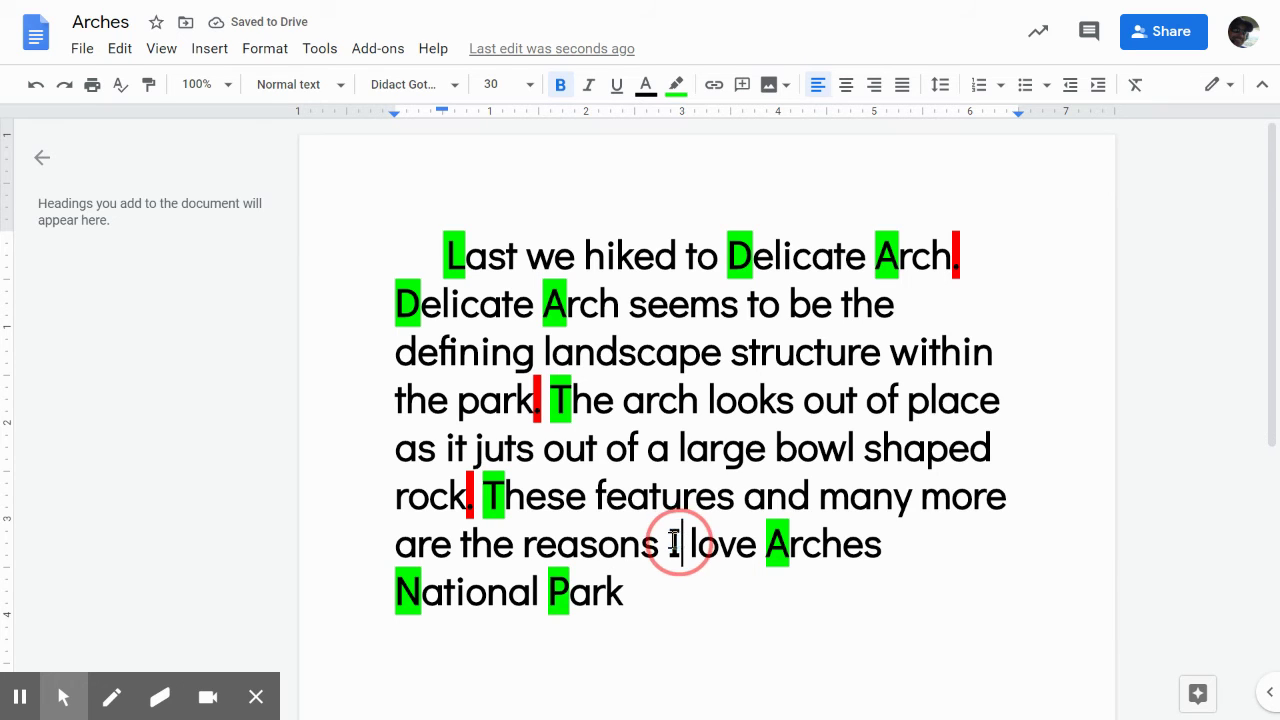
click(675, 86)
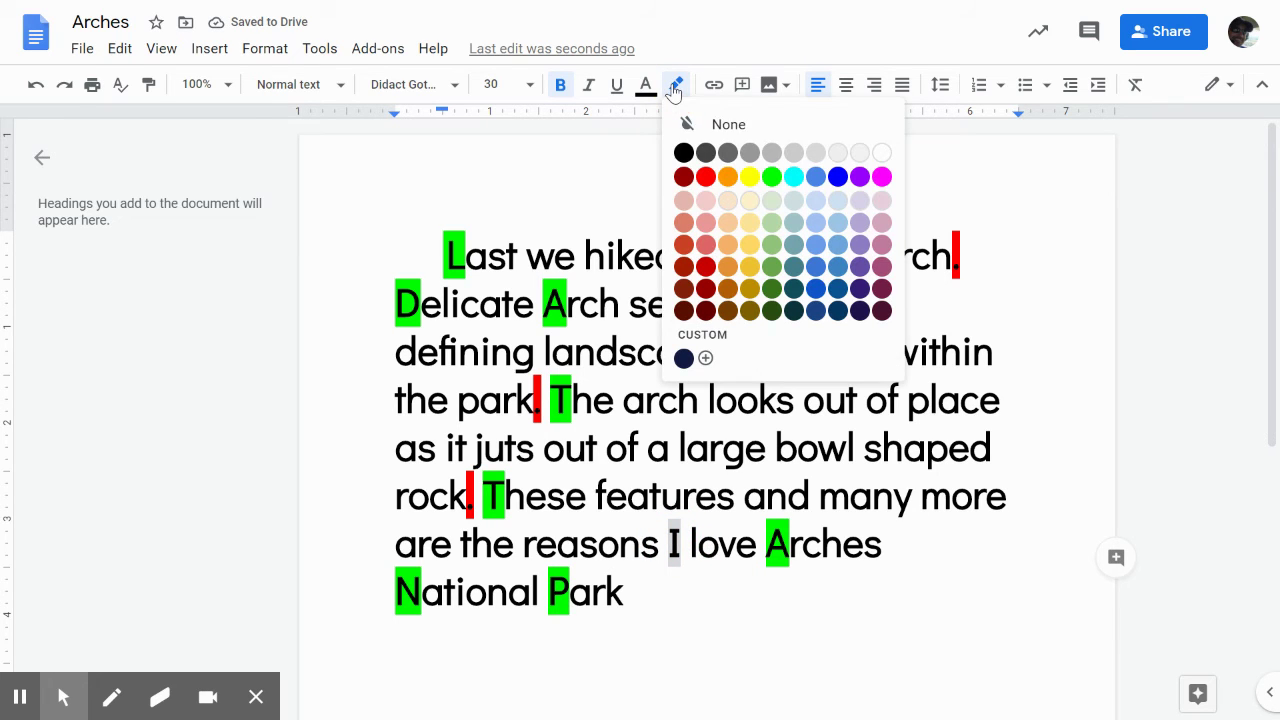
click(771, 177)
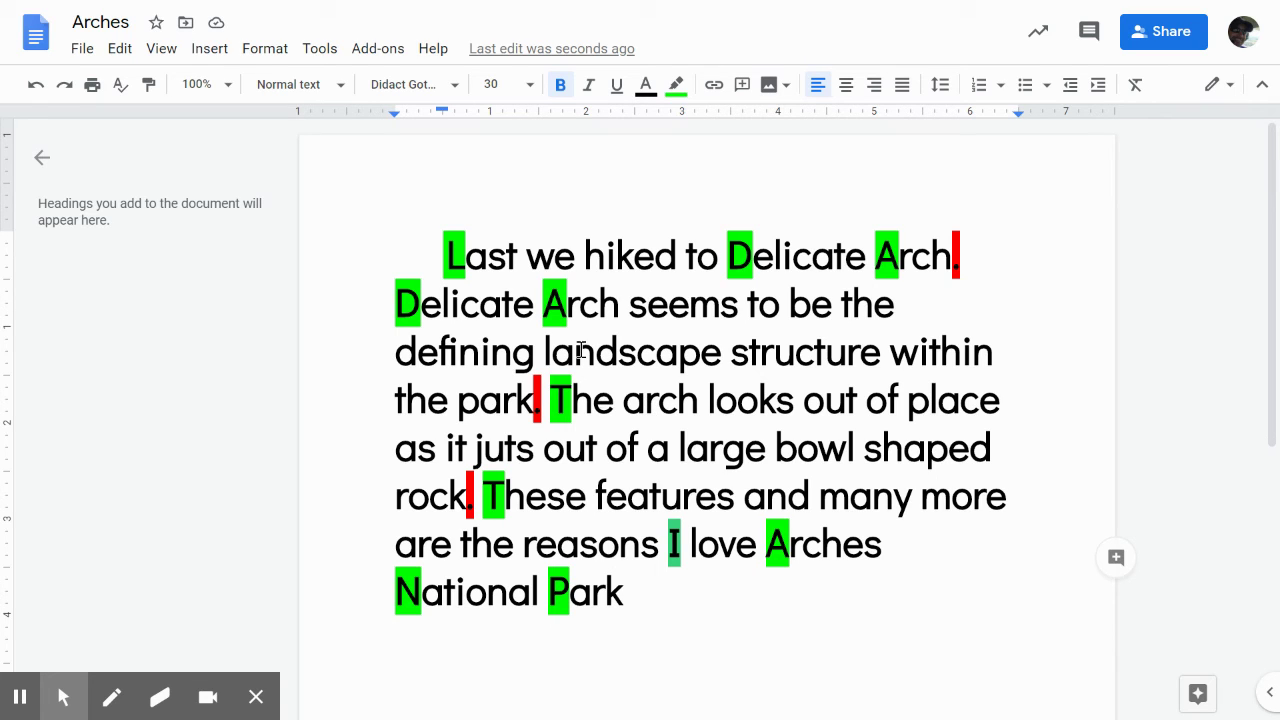
Add a comma after 'Last' in the opening sentence and give it a yellow highlight
click(517, 258)
text(,)
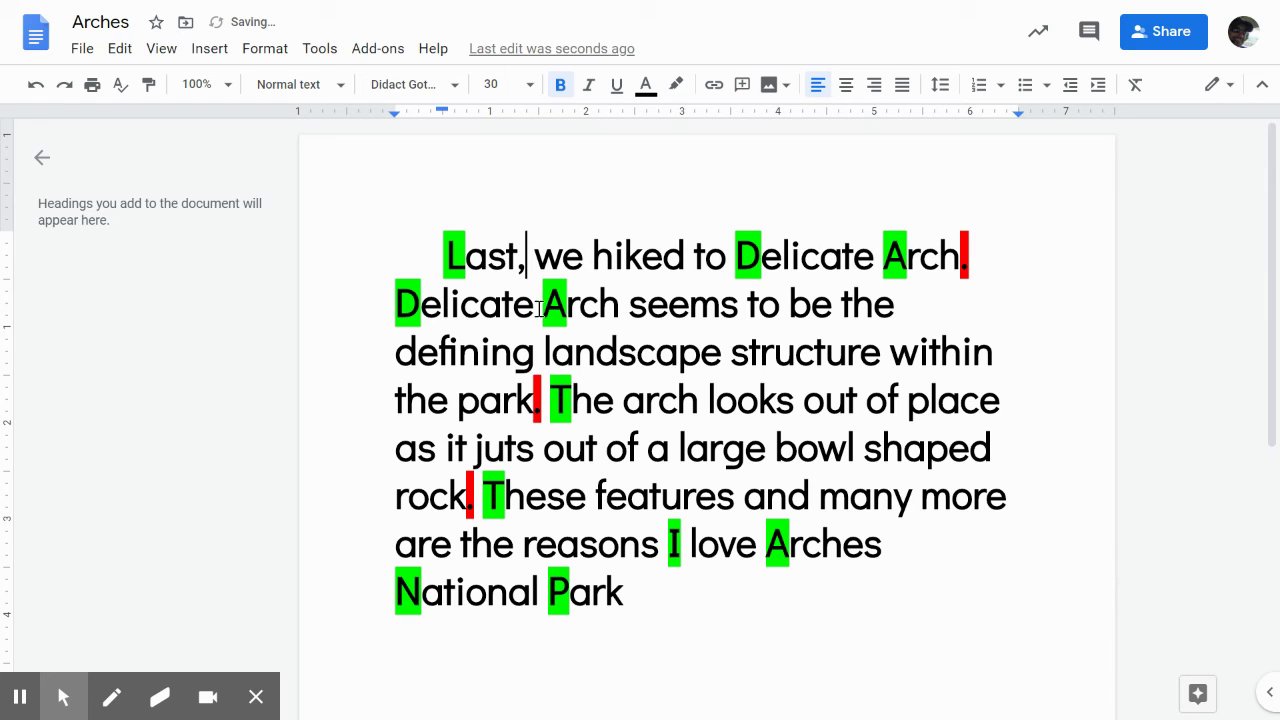
double_click(519, 266)
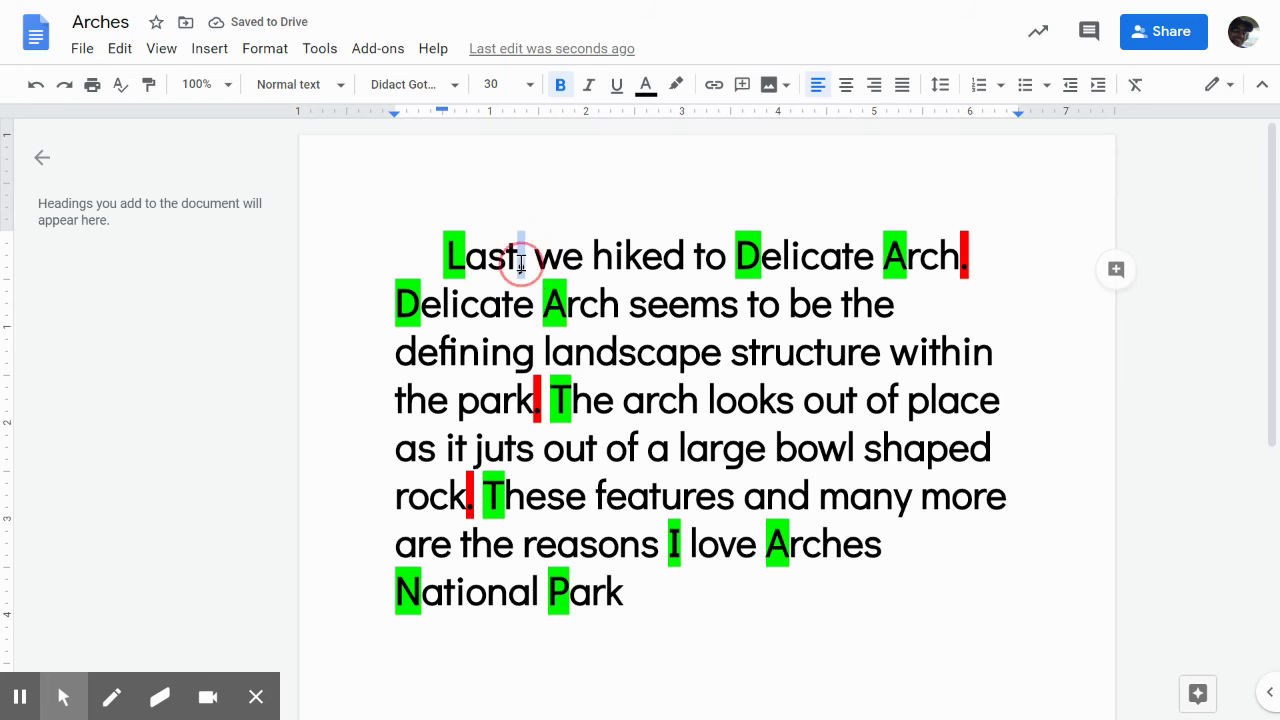
click(676, 84)
click(751, 175)
click(624, 596)
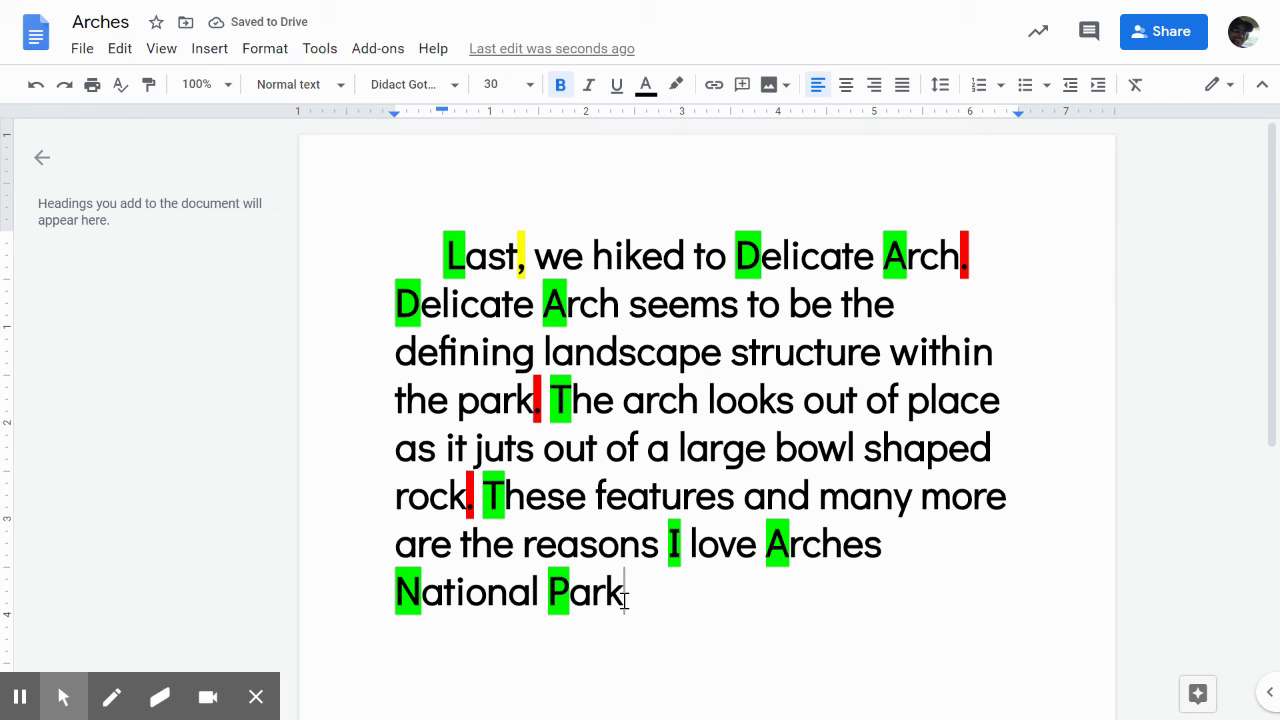
Type a period after 'National Park' and highlight it red
text(.)
click(627, 600)
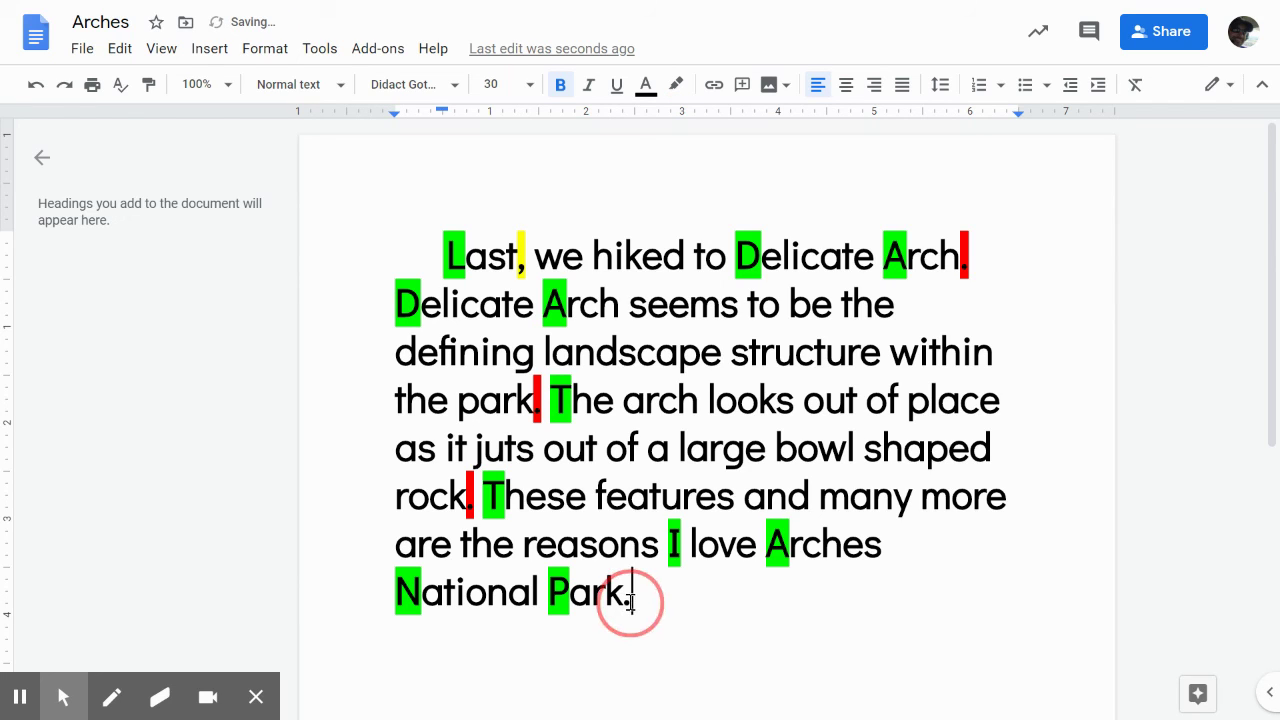
click(676, 86)
click(707, 177)
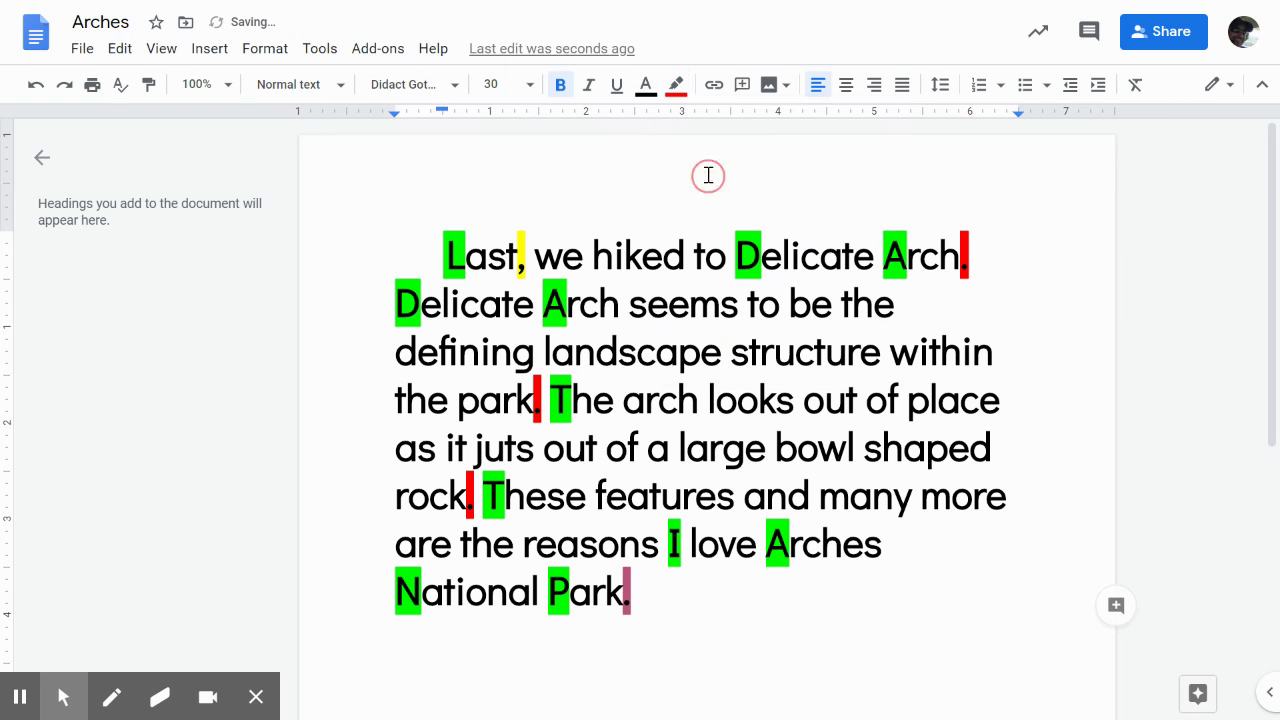